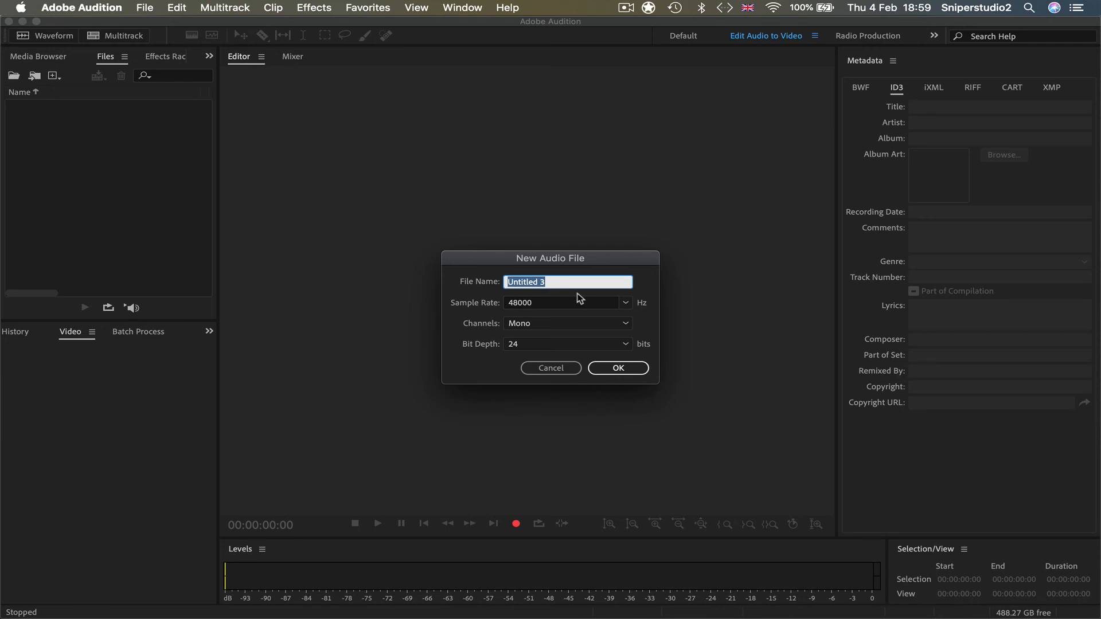
Create a new mono audio file named Test at 48000 Hz and 24 bits.
text(Test)
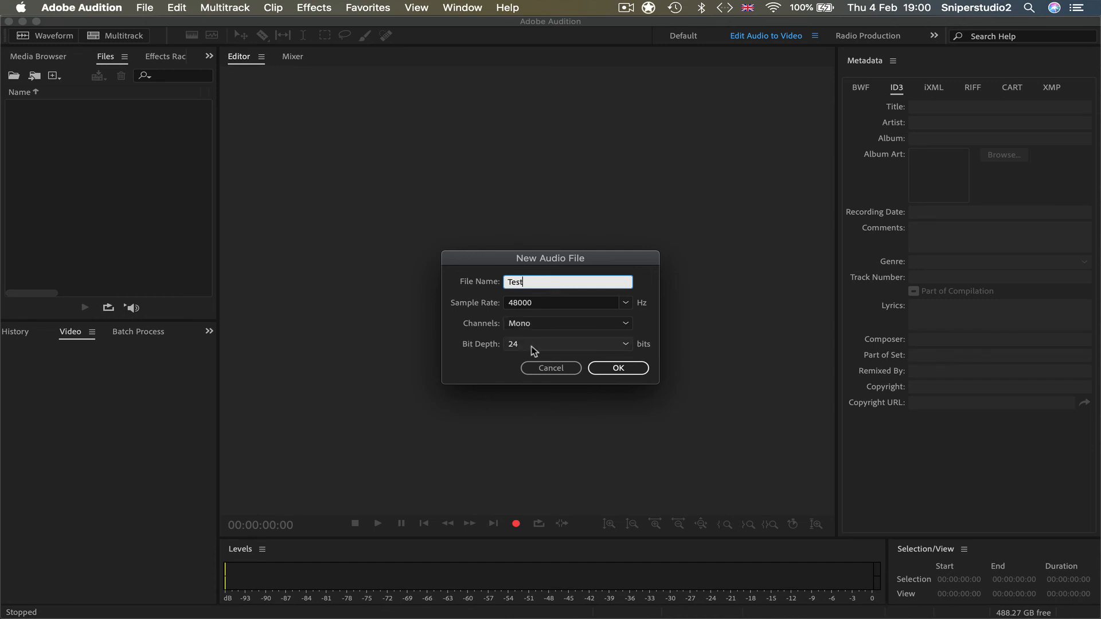
click(635, 369)
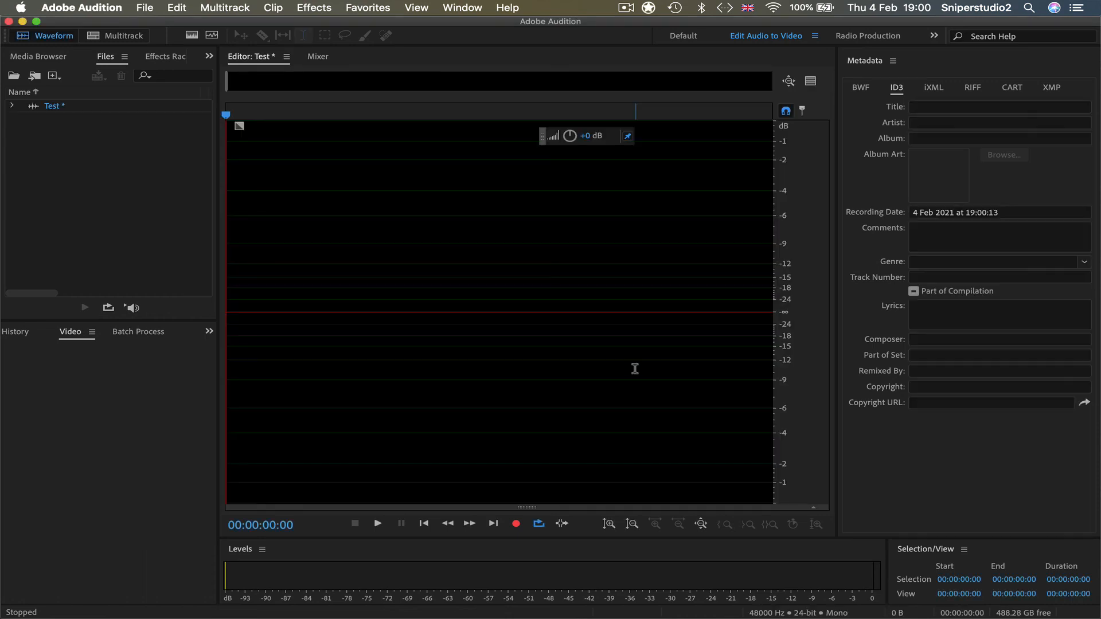
Turn on input signal metering and record a voice take of about 18 seconds, starting with a short silence.
right_click(655, 580)
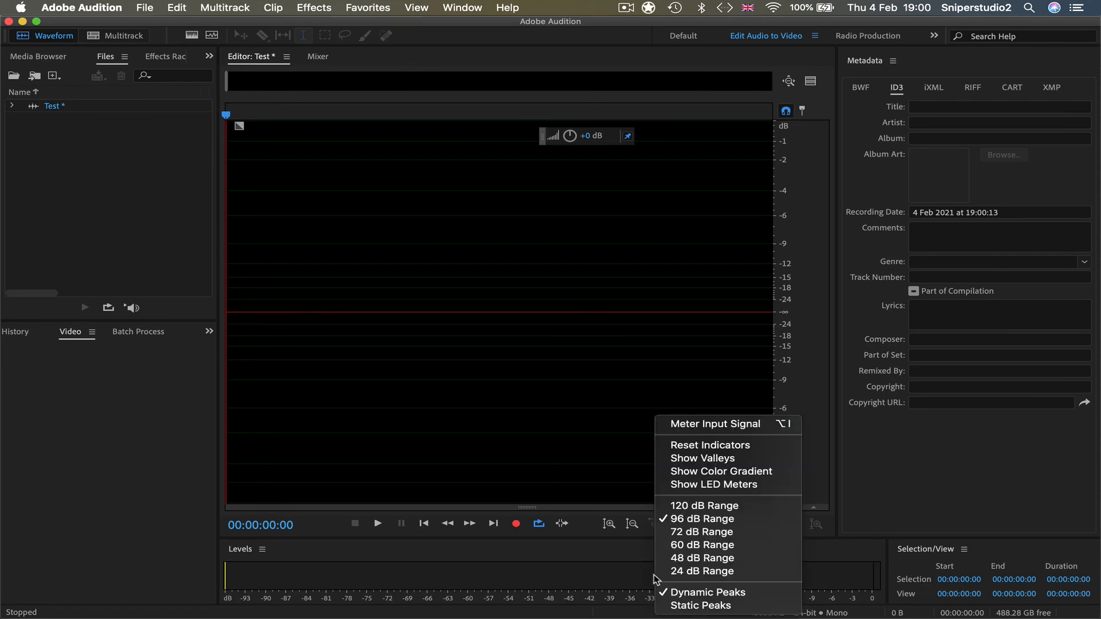
click(698, 425)
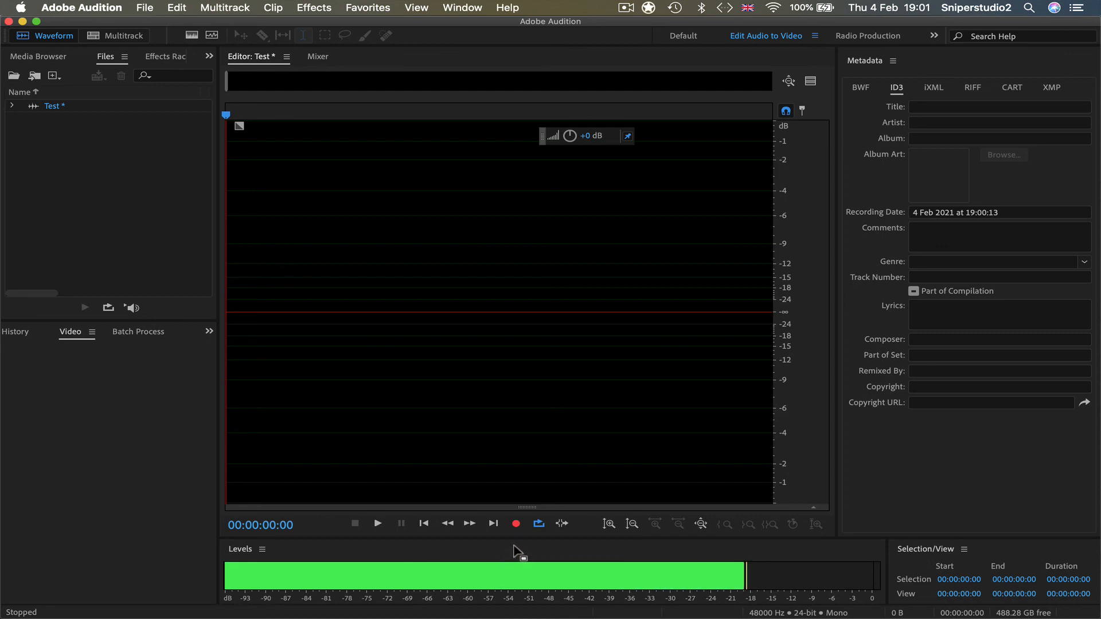
click(516, 523)
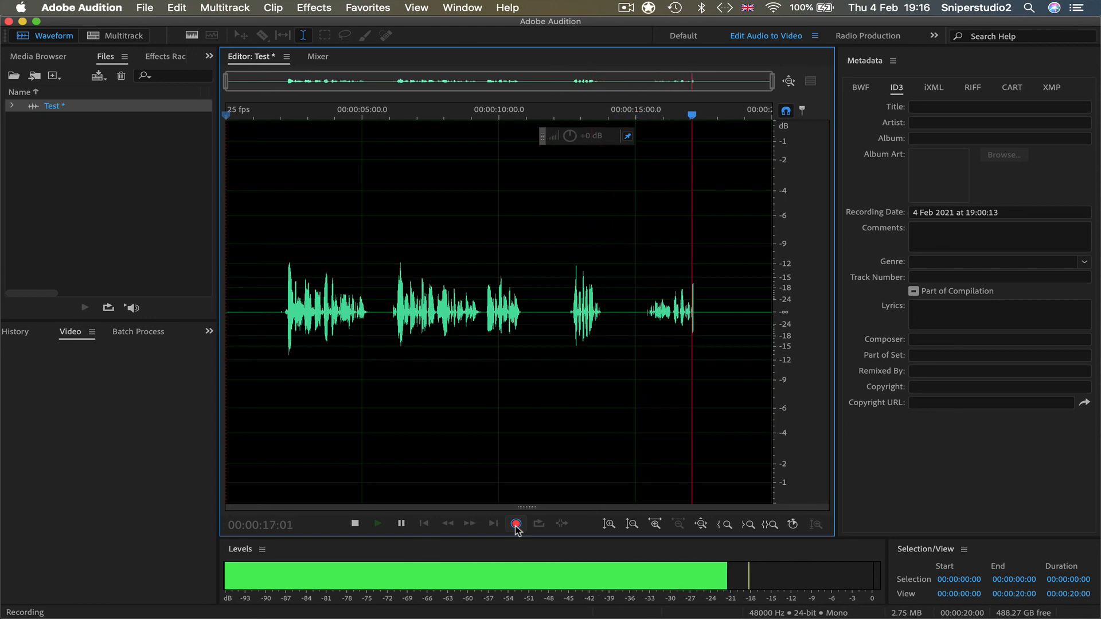
click(515, 525)
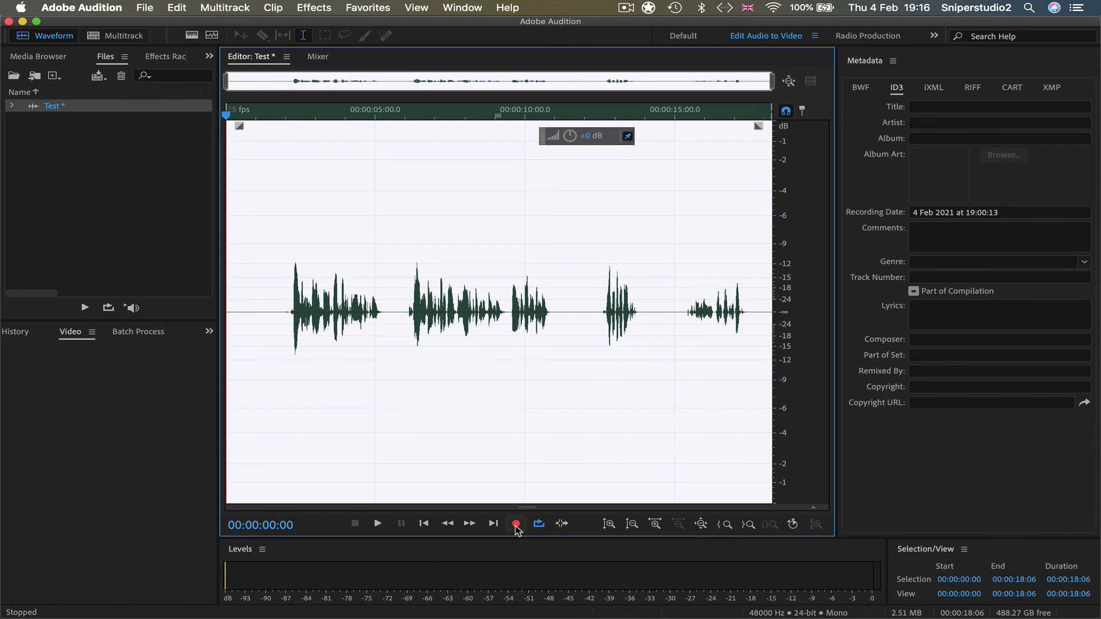
Play back the recording from just before the first spoken phrase.
click(284, 317)
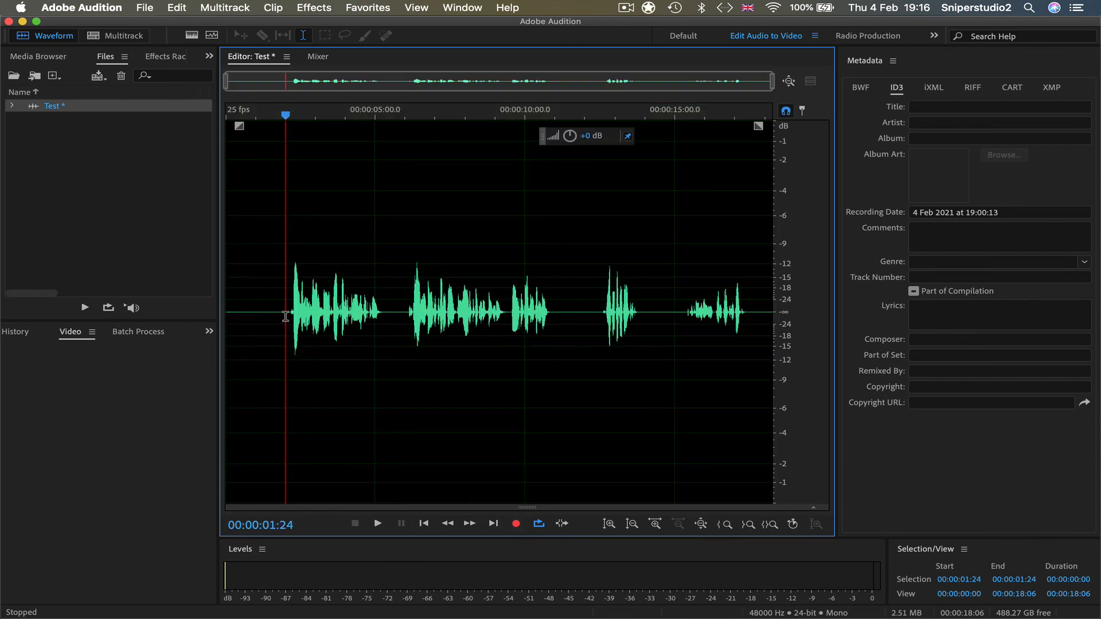
key(space)
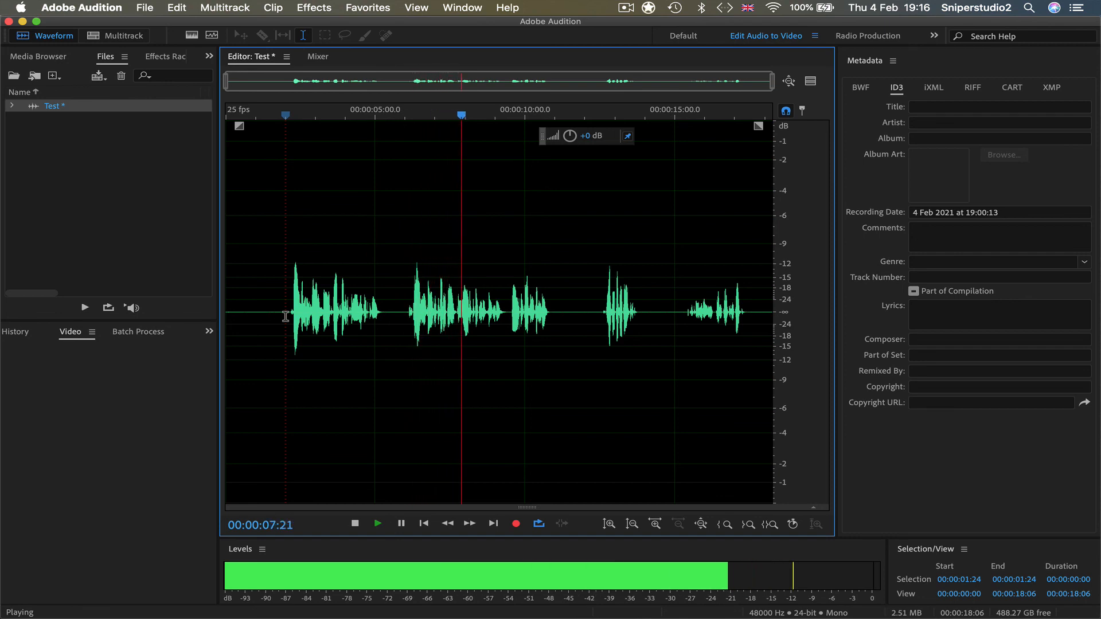
key(space)
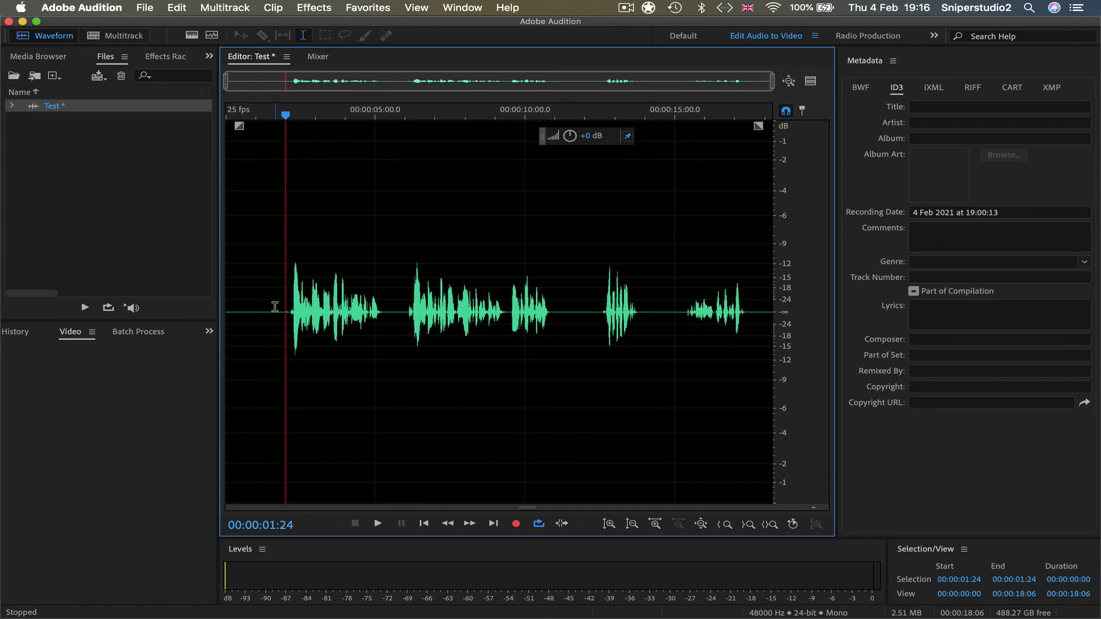
Normalize the entire recording to -0.10 dB.
double_click(274, 307)
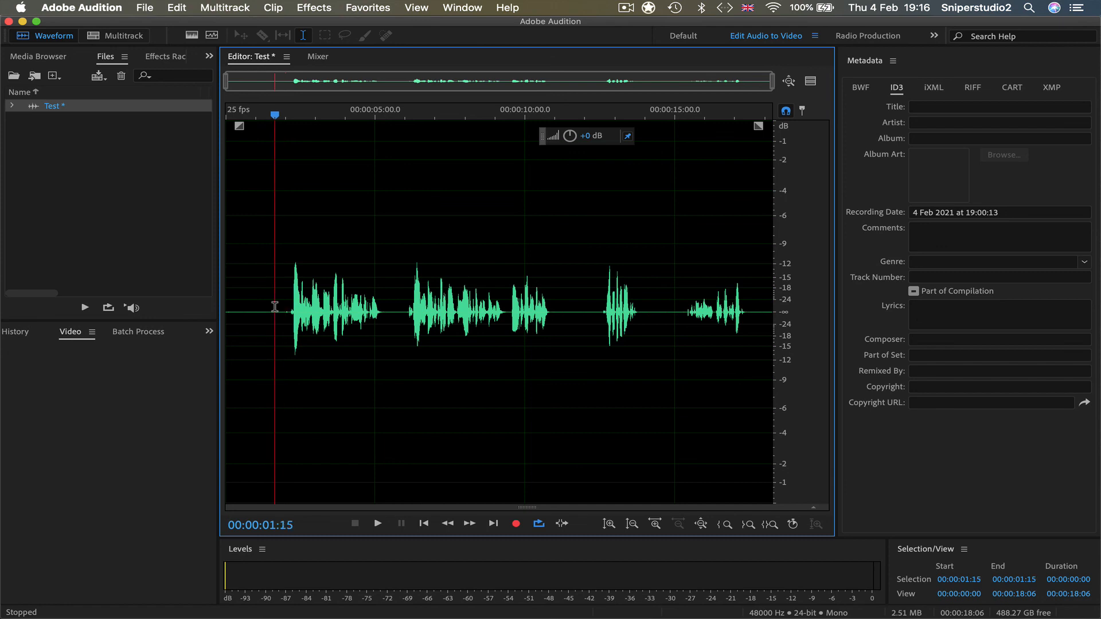
click(314, 8)
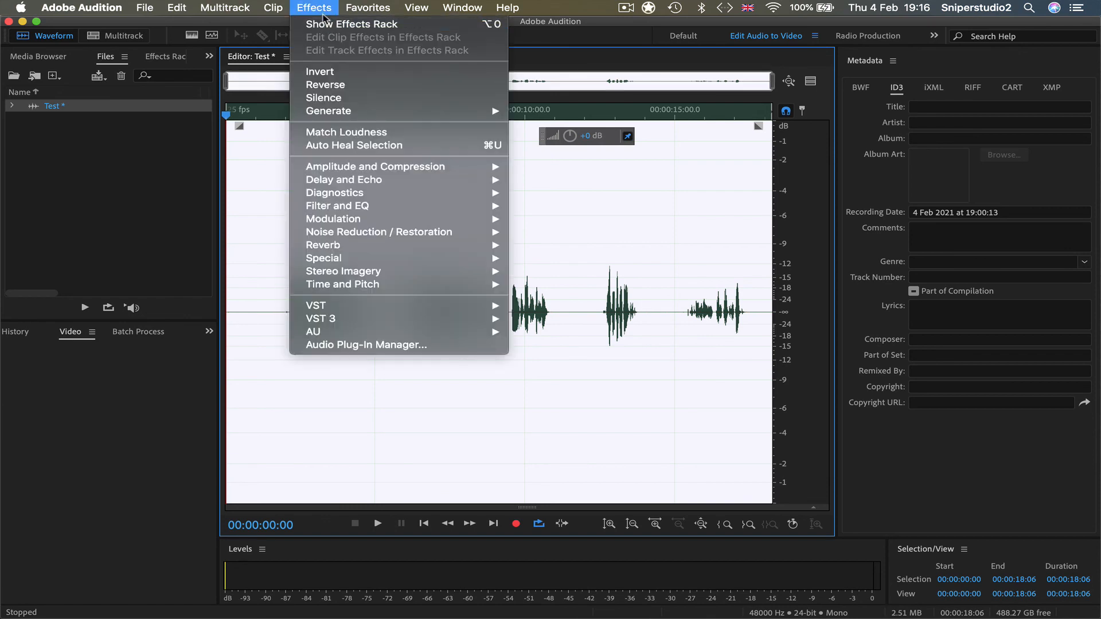
mouse_move(401, 168)
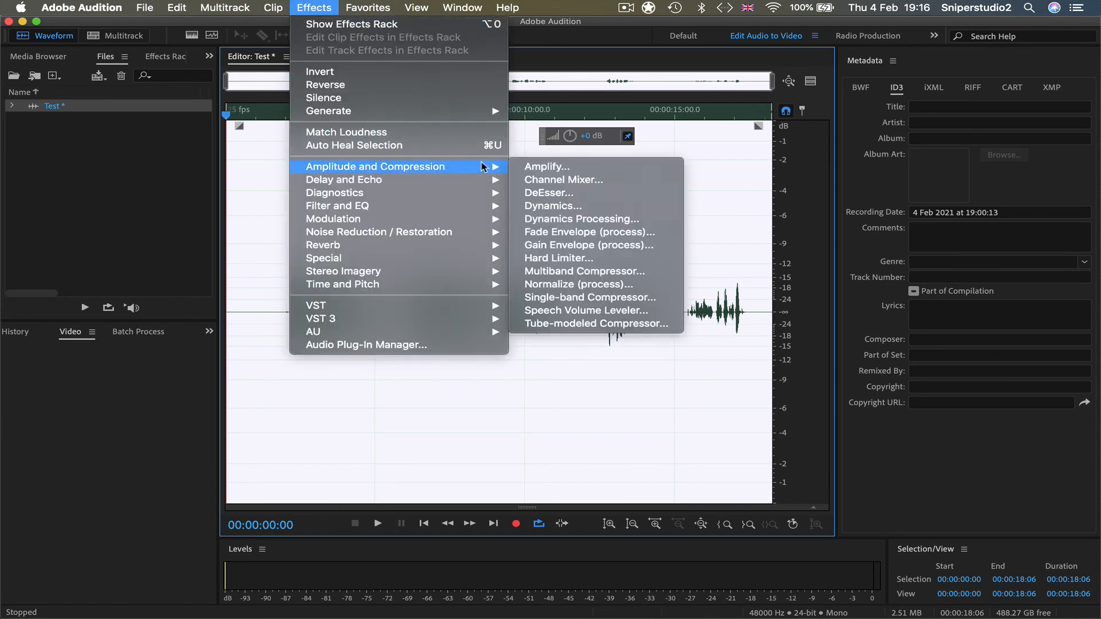
click(562, 284)
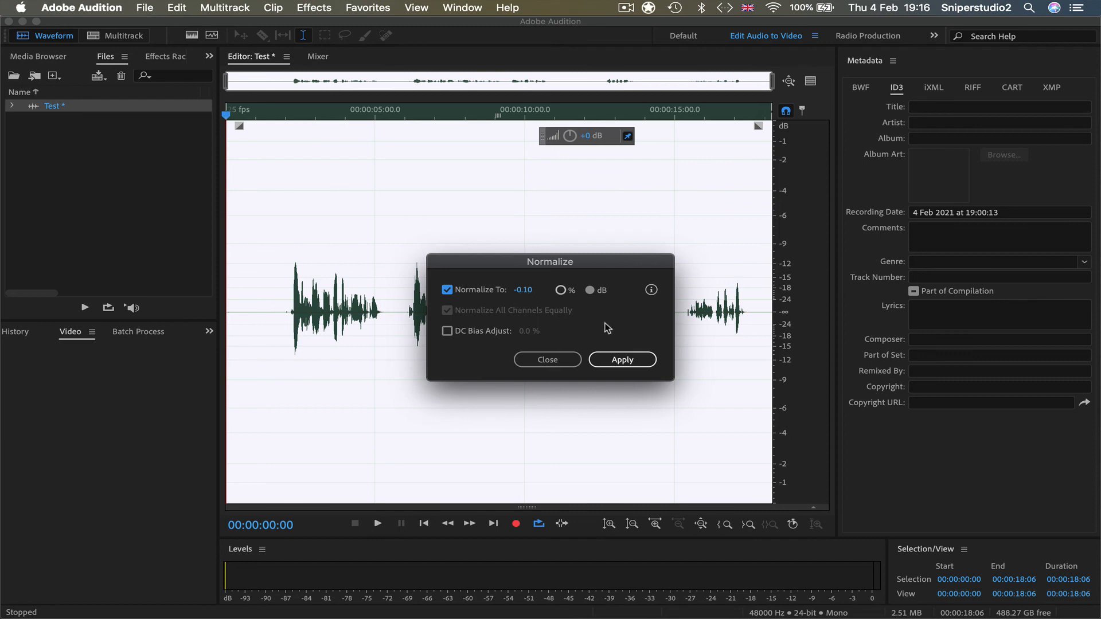
click(623, 359)
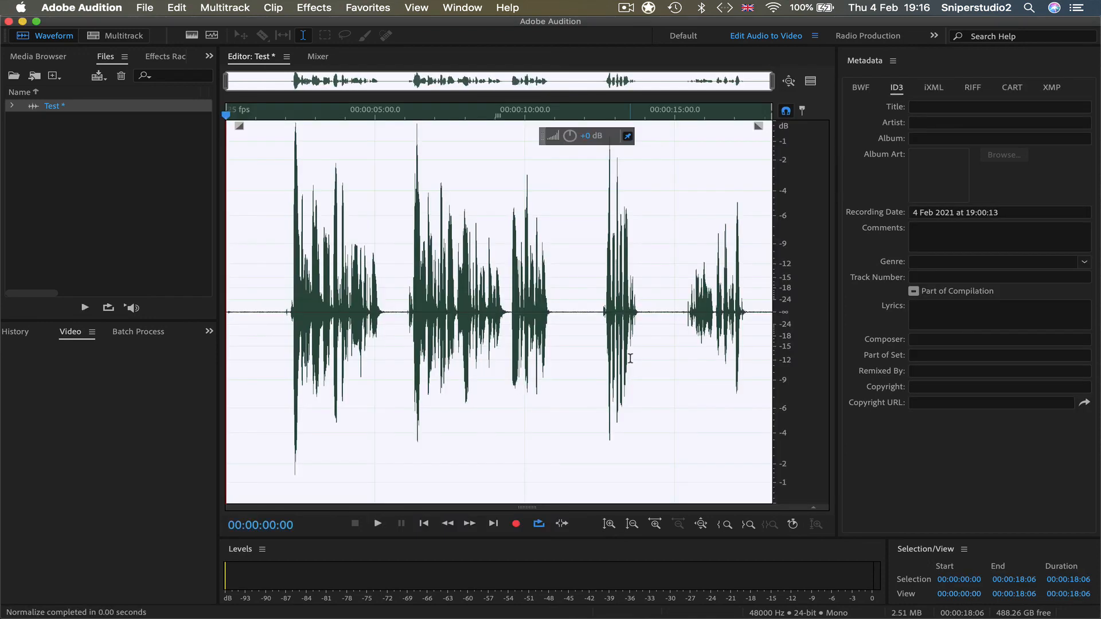
Play back the normalized recording from the beginning.
click(277, 311)
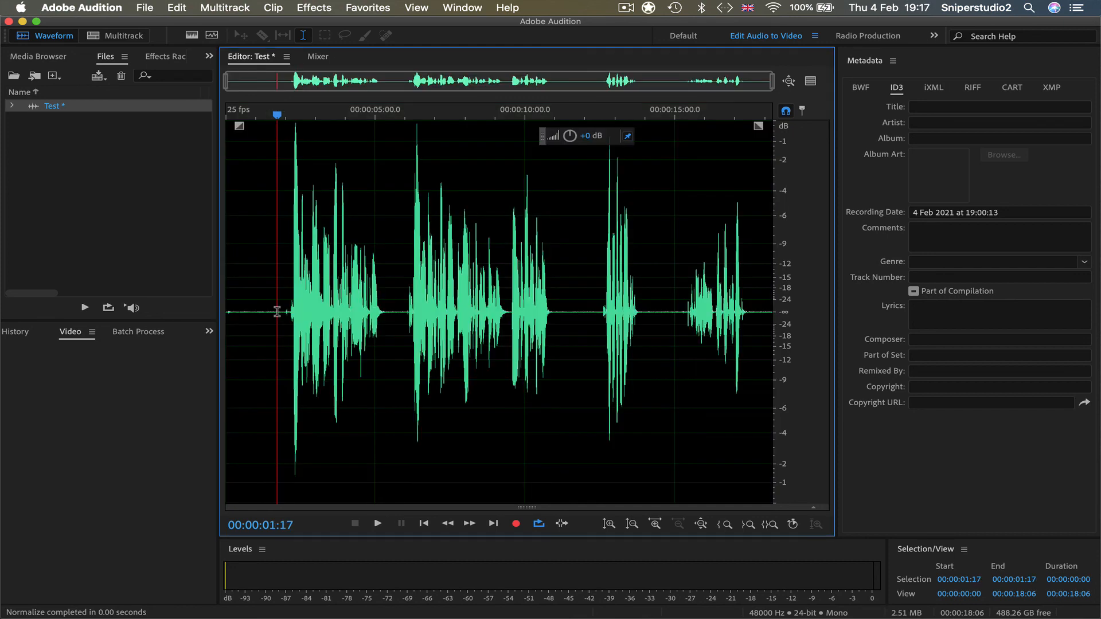
key(Home)
click(377, 523)
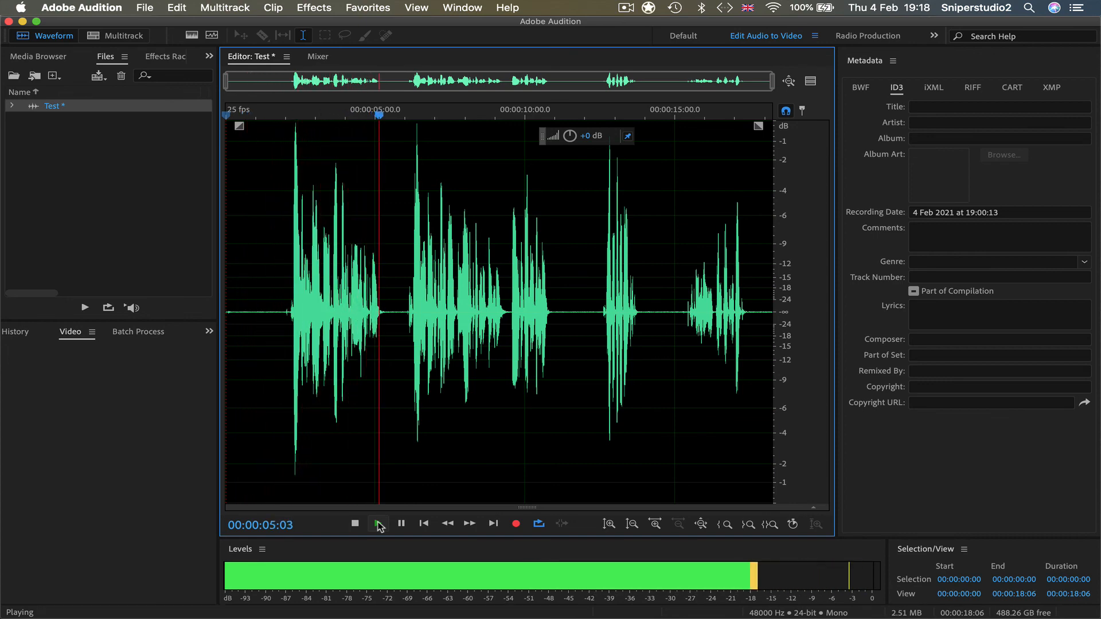
click(378, 525)
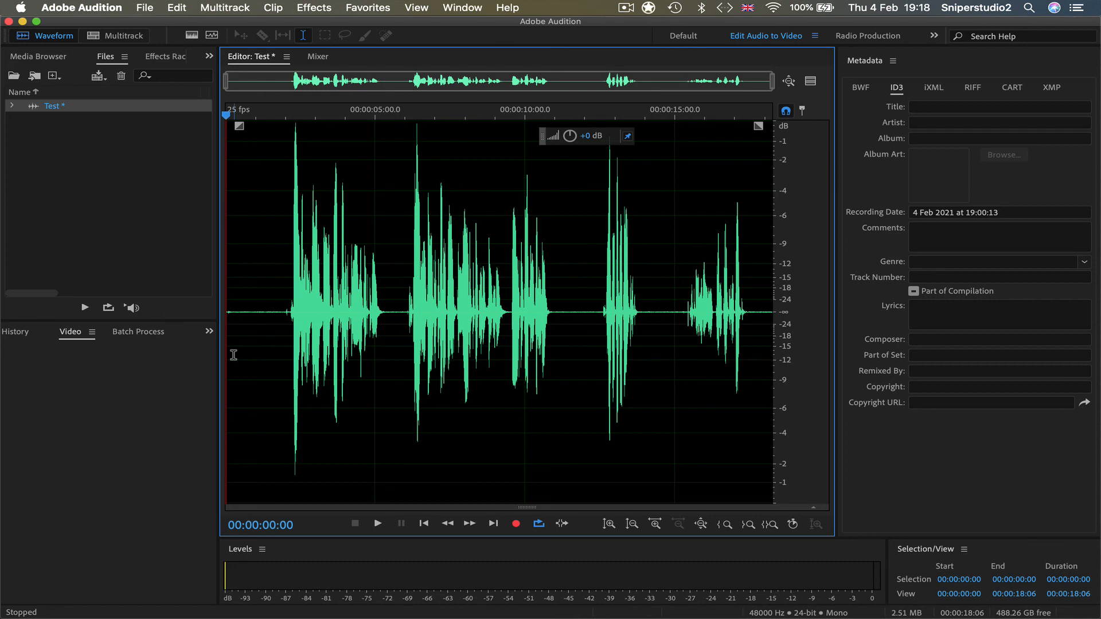
Capture a noise print from the silence before the first phrase, from about 00:00:00:06 to 00:00:01:22.
click(233, 310)
drag(233, 310, 283, 324)
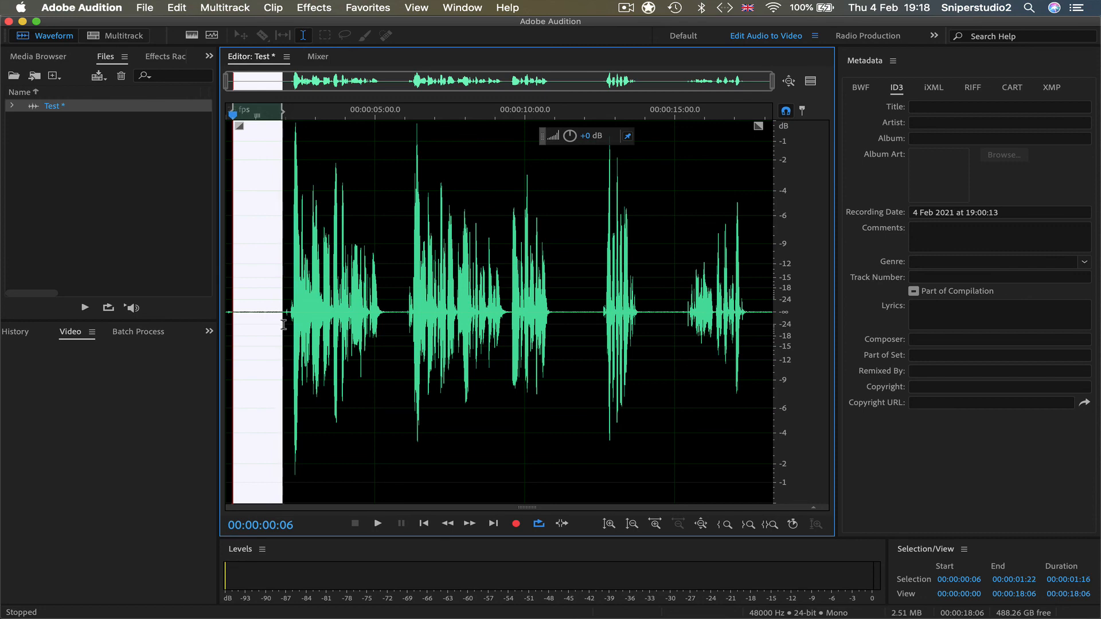
right_click(261, 298)
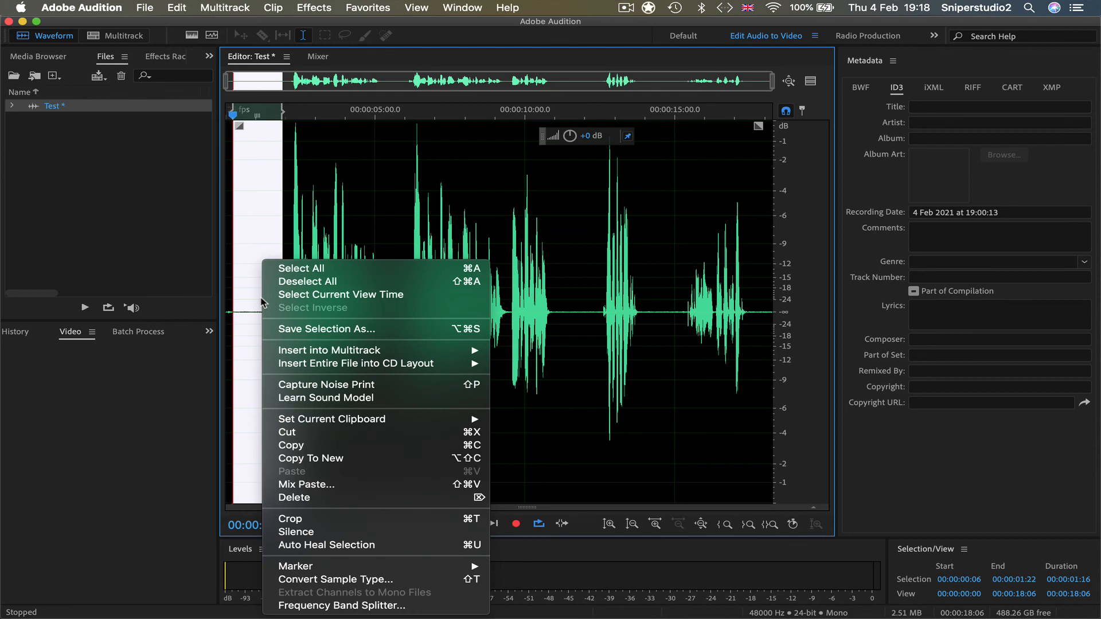
click(362, 387)
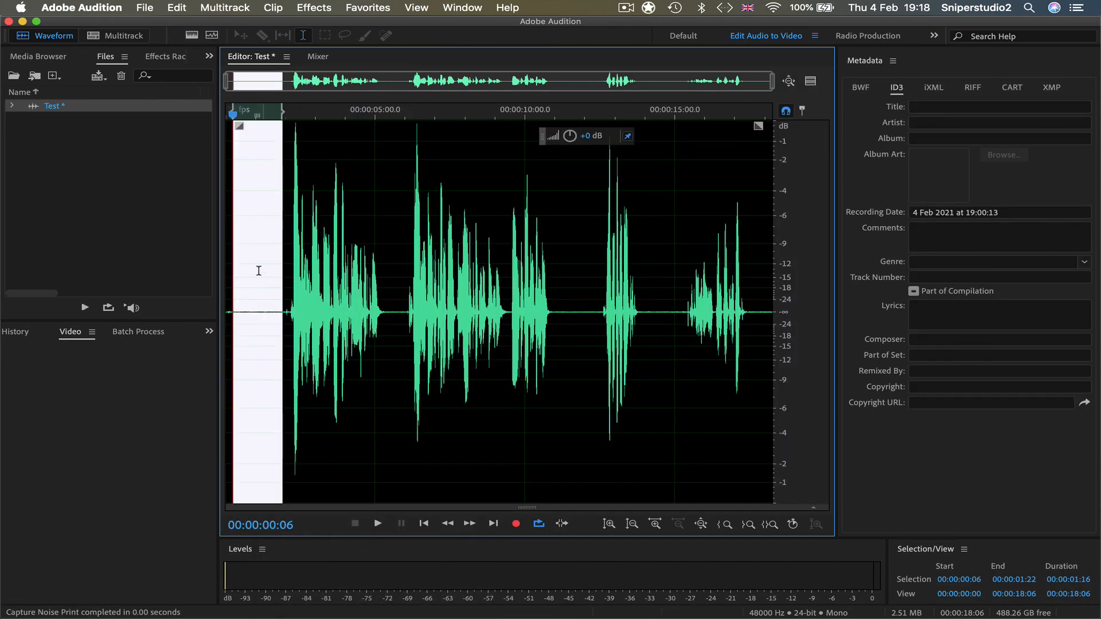
Open the Noise Reduction (process) effect for the recording and move its window slightly lower.
click(313, 8)
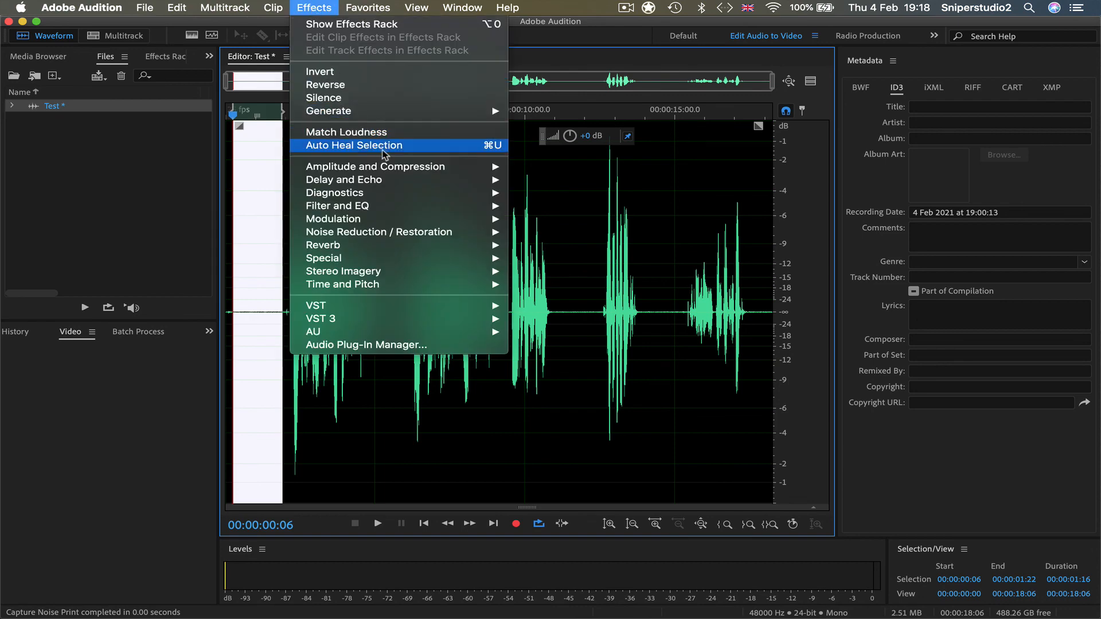
mouse_move(393, 200)
mouse_move(406, 234)
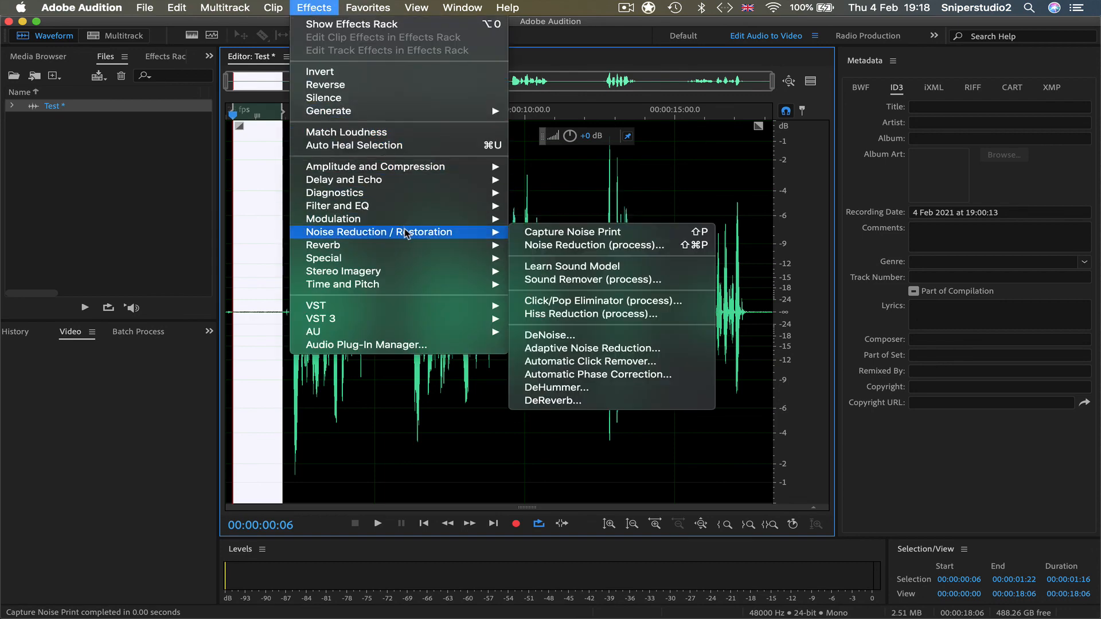
click(561, 246)
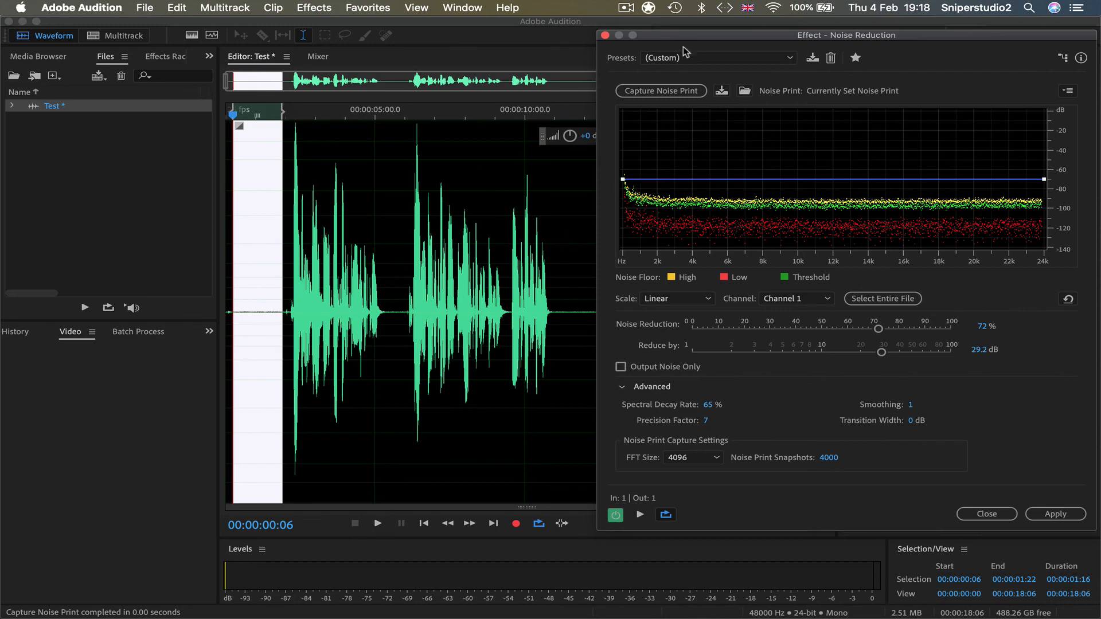
drag(689, 40, 691, 54)
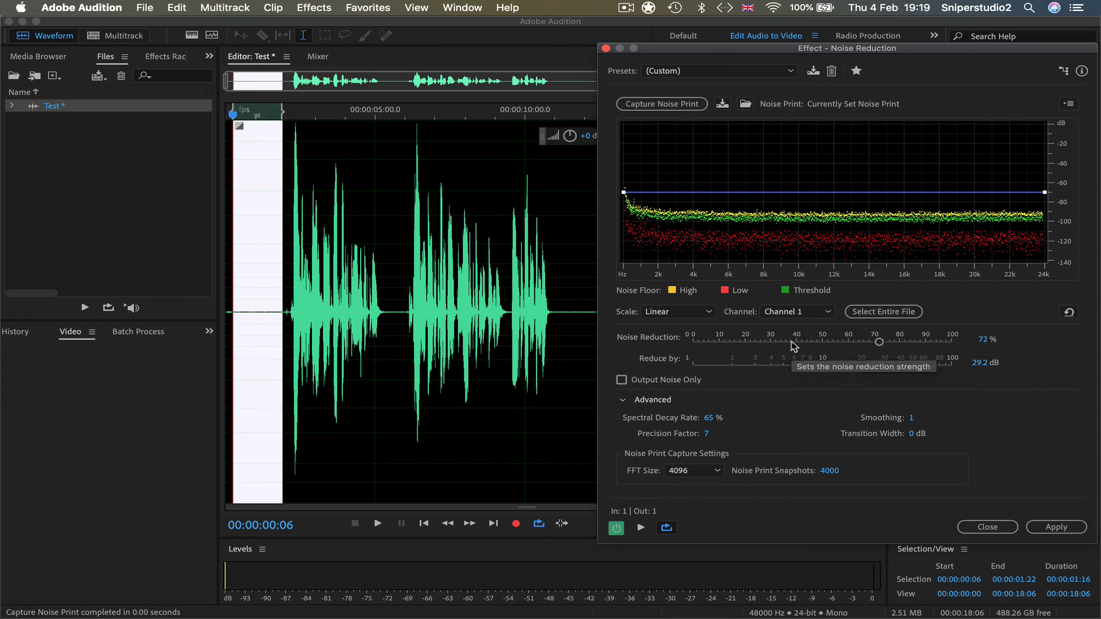
Clear the waveform selection and preview the noise reduction from near the start of the recording.
click(228, 308)
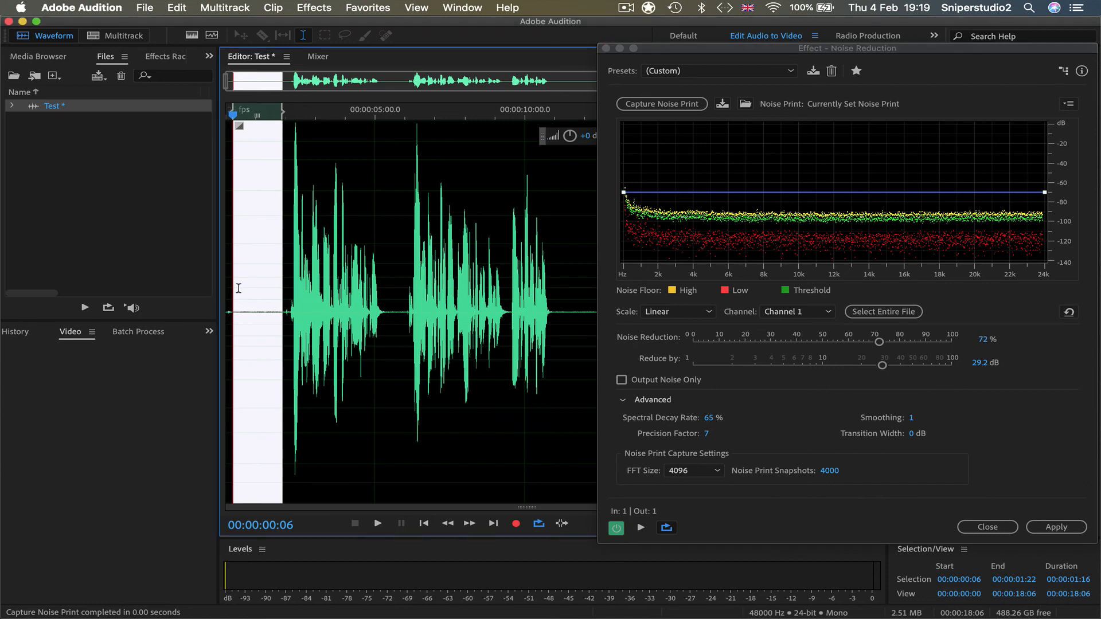
click(238, 288)
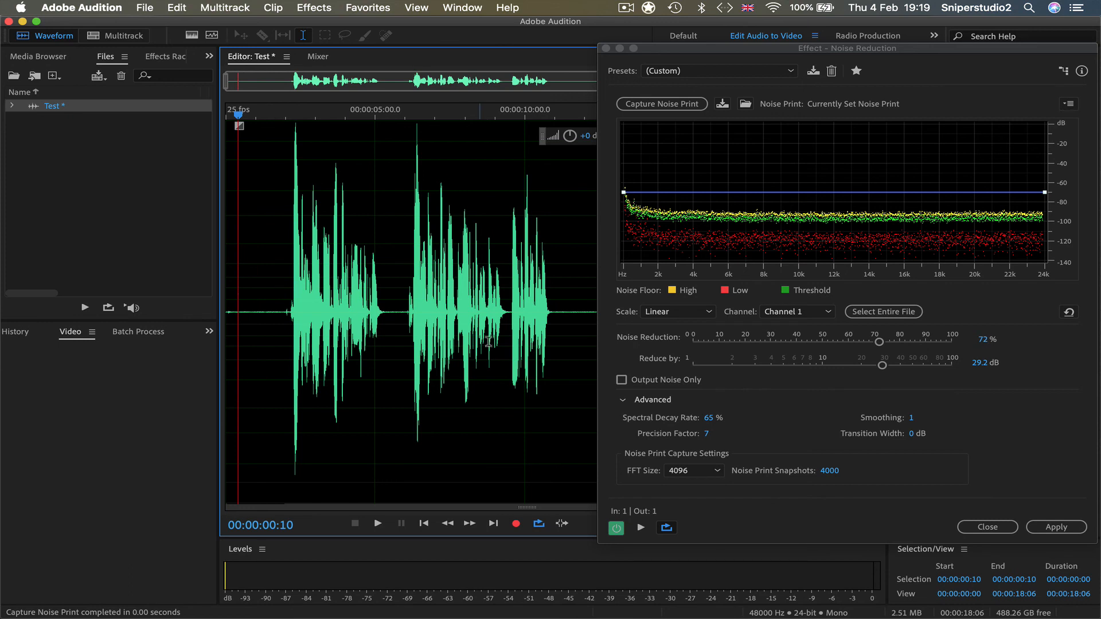
click(640, 528)
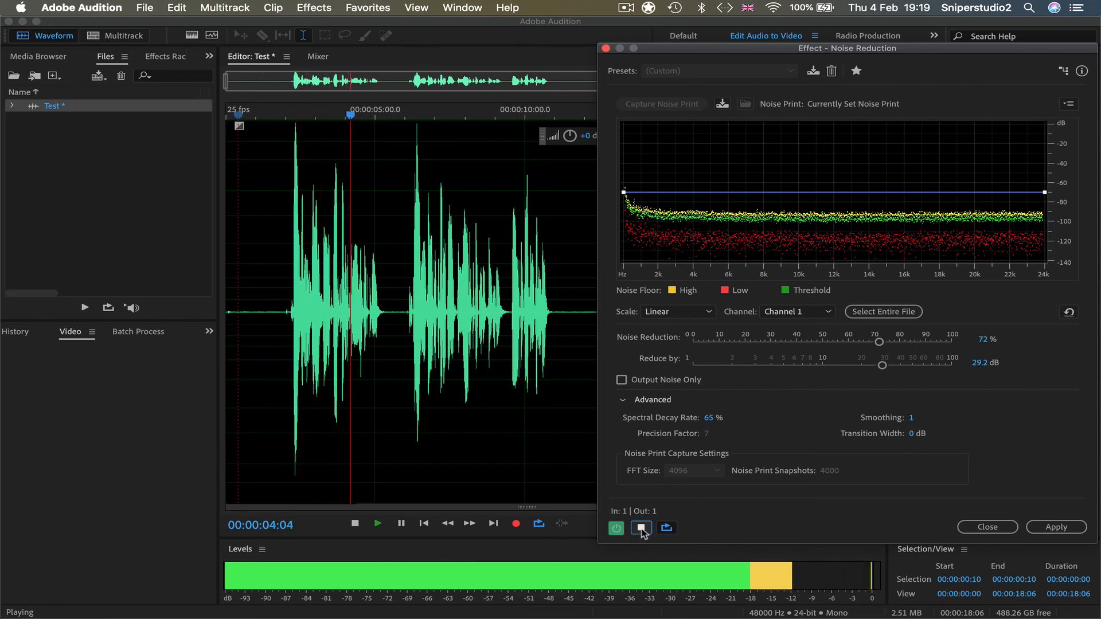
click(640, 528)
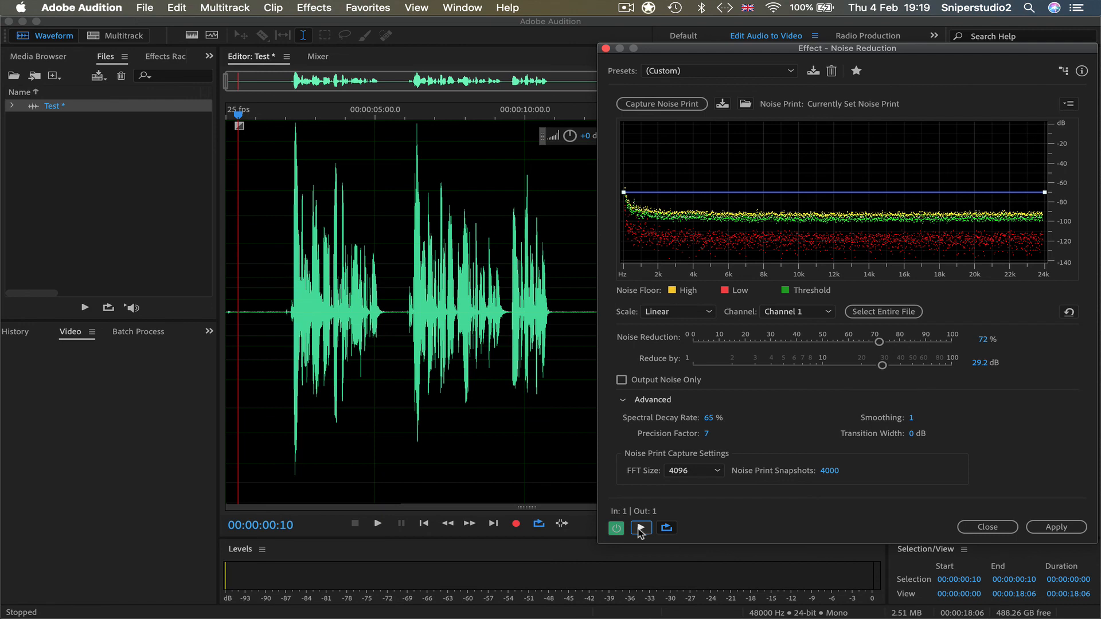
Compare the preview with the noise reduction bypassed and with it switched back on.
click(617, 530)
click(640, 528)
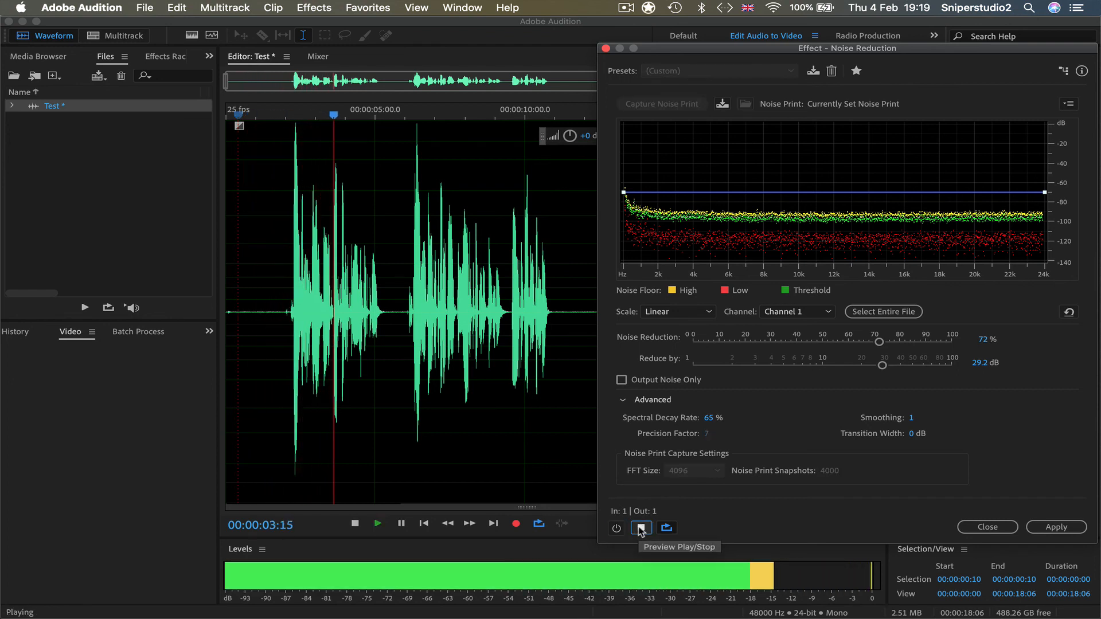
click(641, 528)
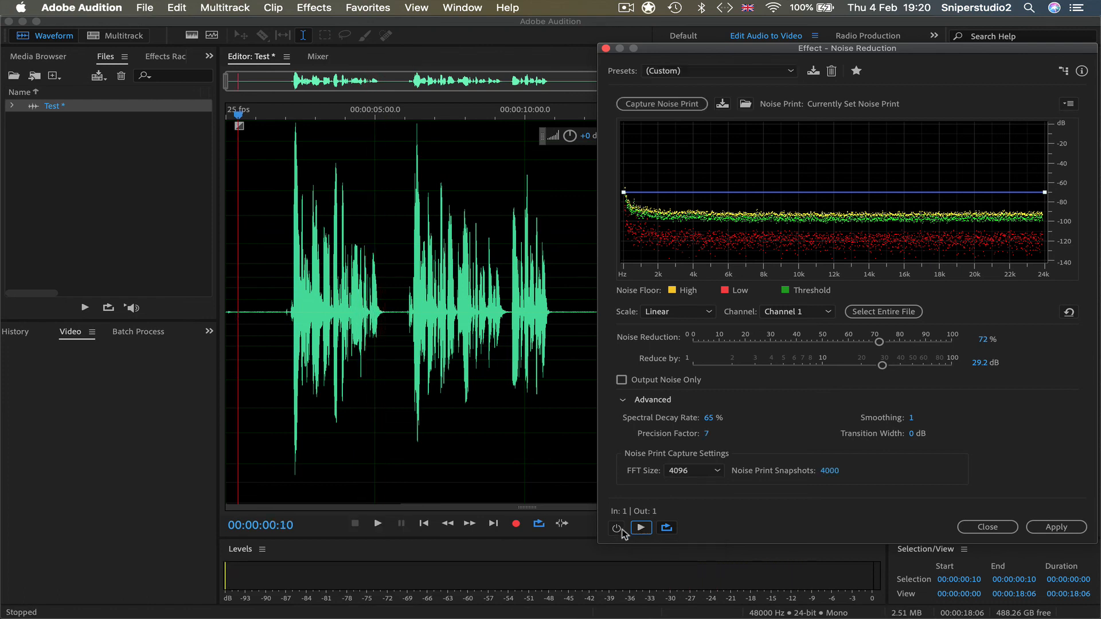
click(616, 528)
click(641, 528)
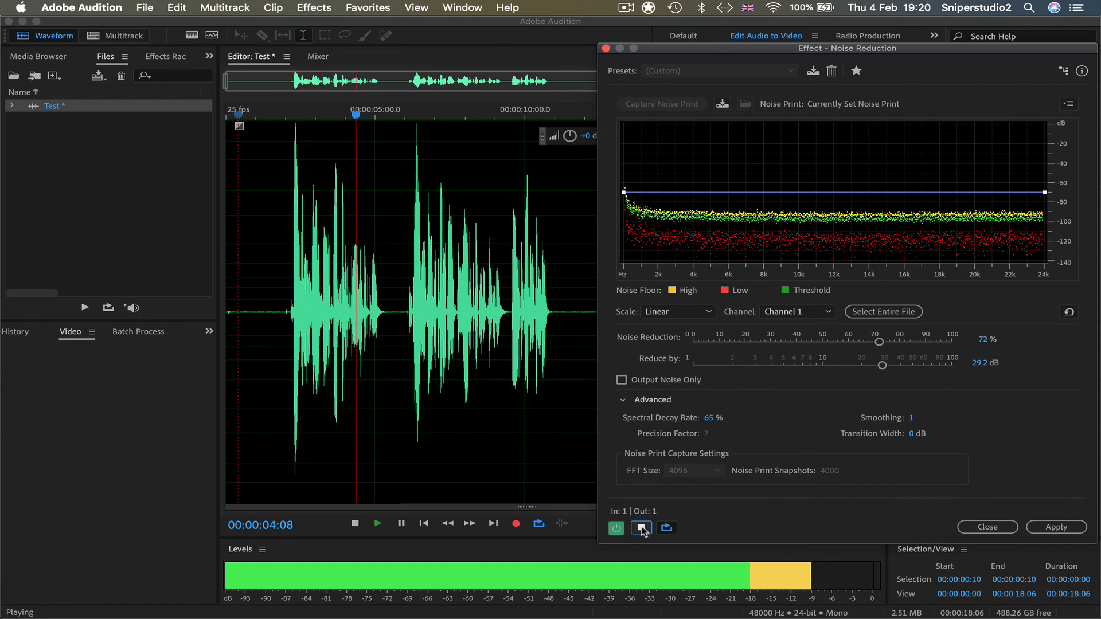
click(641, 527)
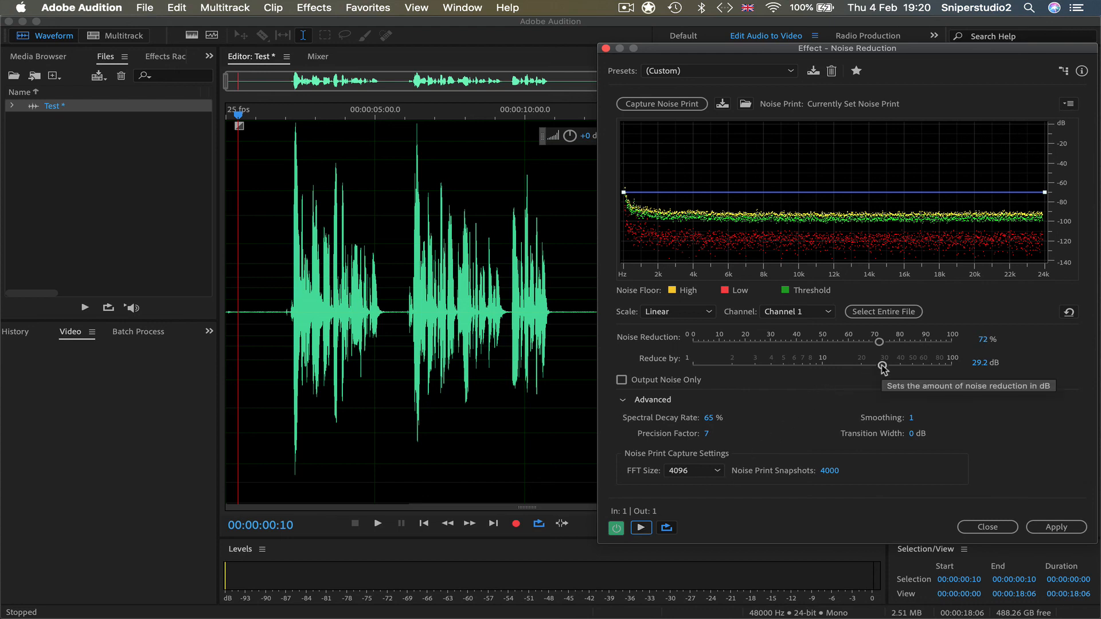
Set the noise reduction's Reduce by amount to 40 dB and preview the result.
drag(881, 365, 893, 365)
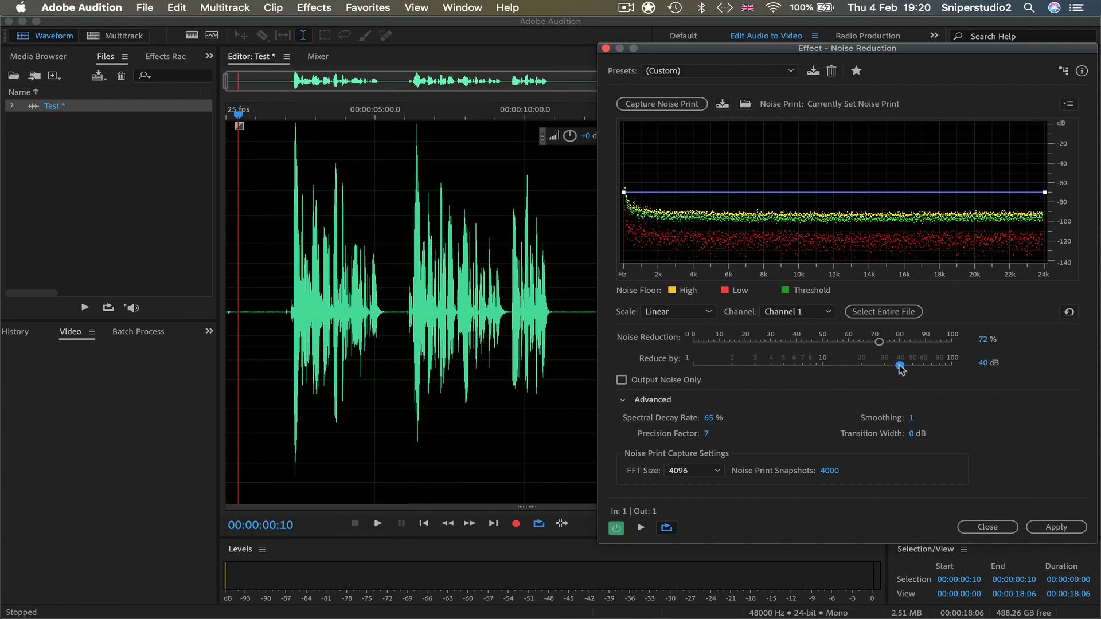
click(640, 527)
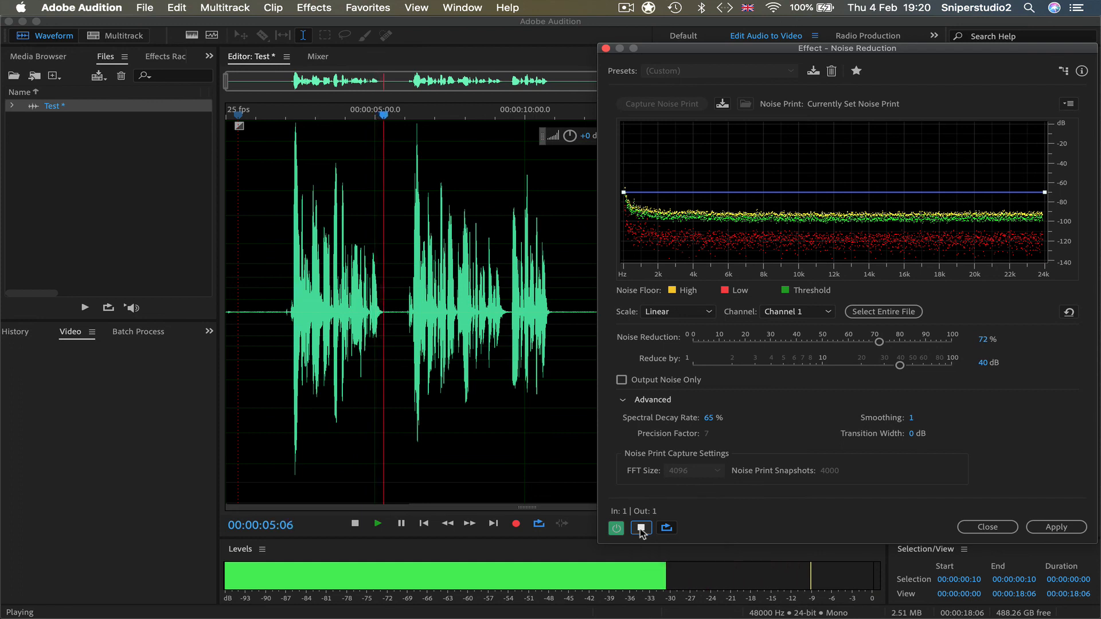
click(641, 527)
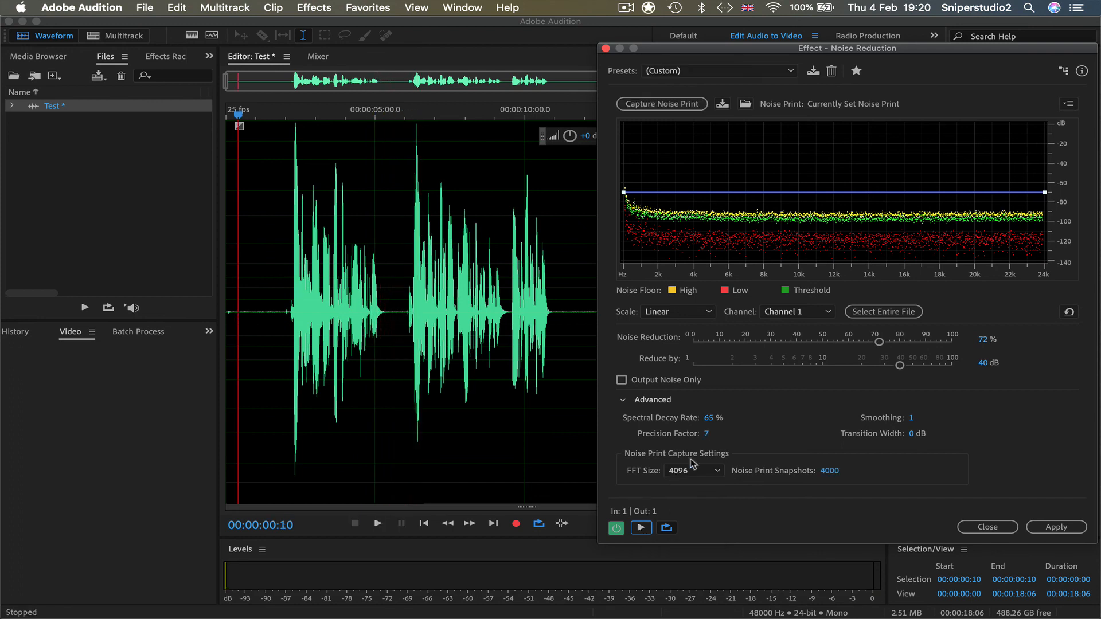
Set the Noise Reduction amount to 85% and preview the result.
click(880, 343)
drag(879, 342, 913, 344)
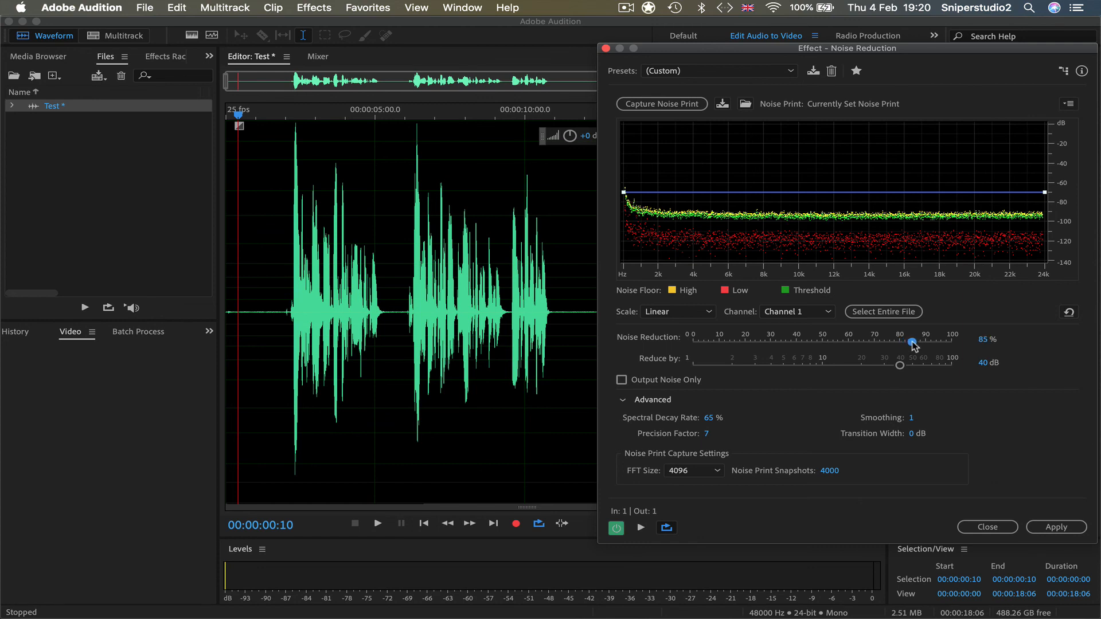
click(641, 527)
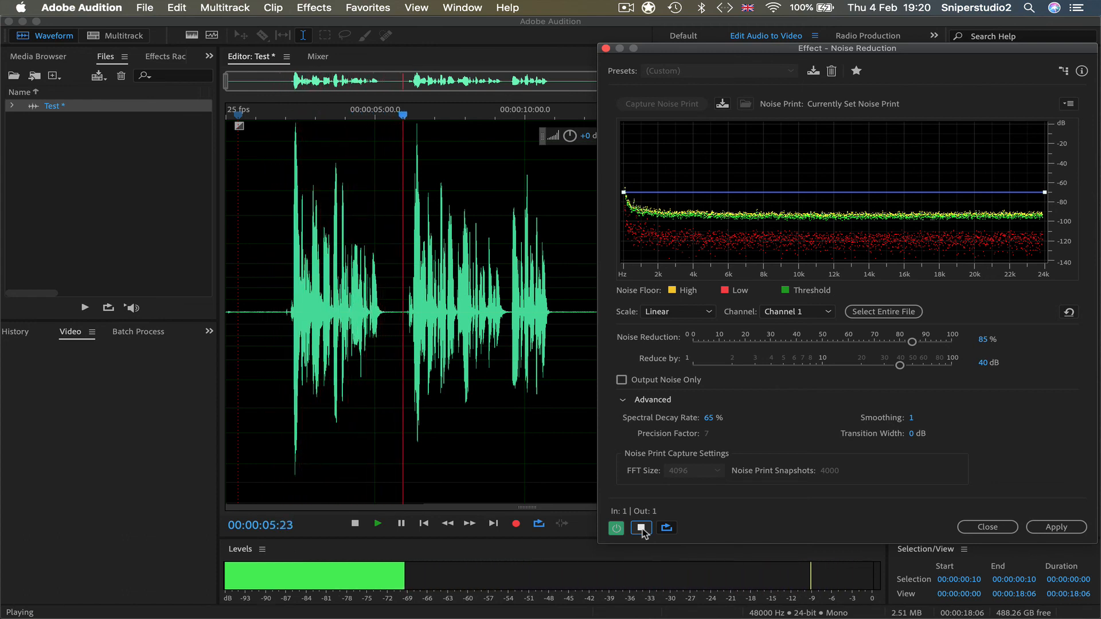
click(641, 528)
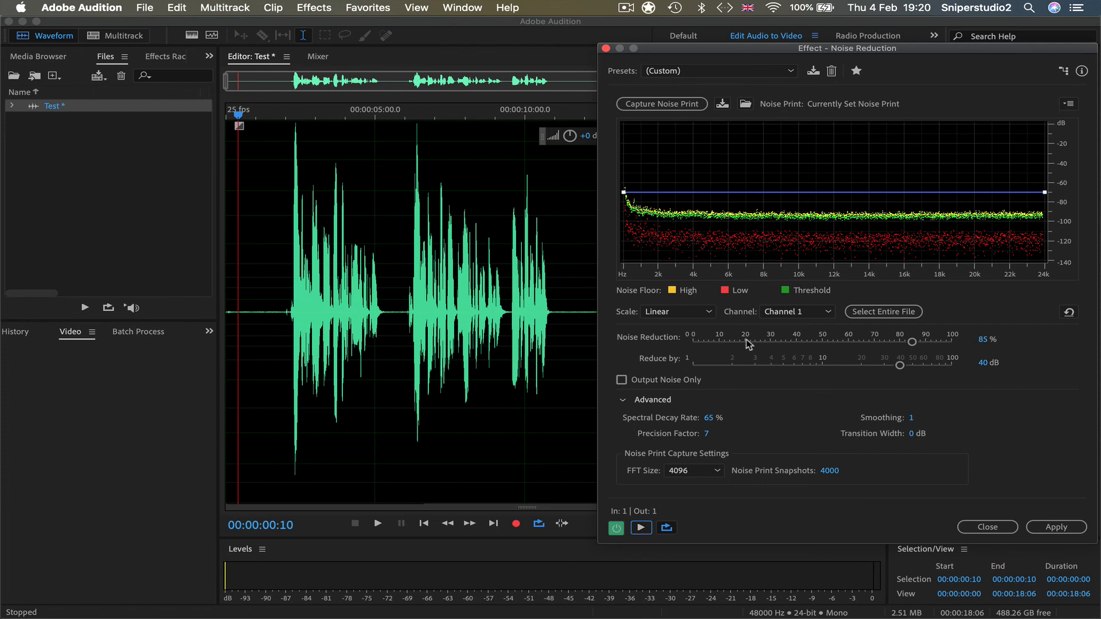
Raise the Noise Reduction amount to 100% and Reduce by to 100 dB, and preview the result.
drag(912, 342, 1018, 338)
drag(900, 366, 1097, 395)
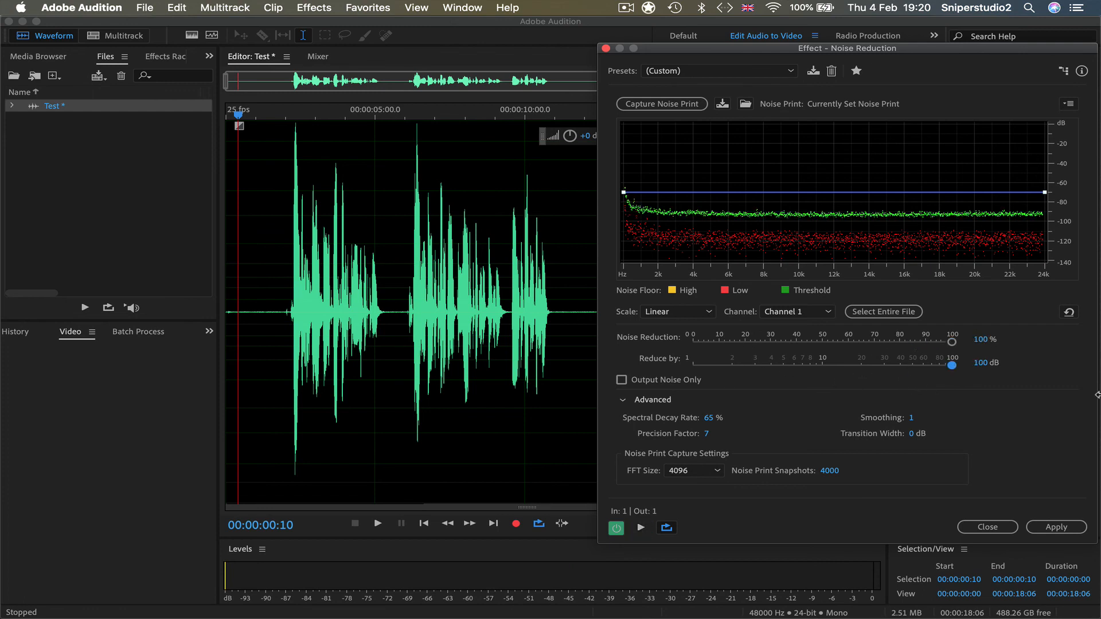
click(641, 527)
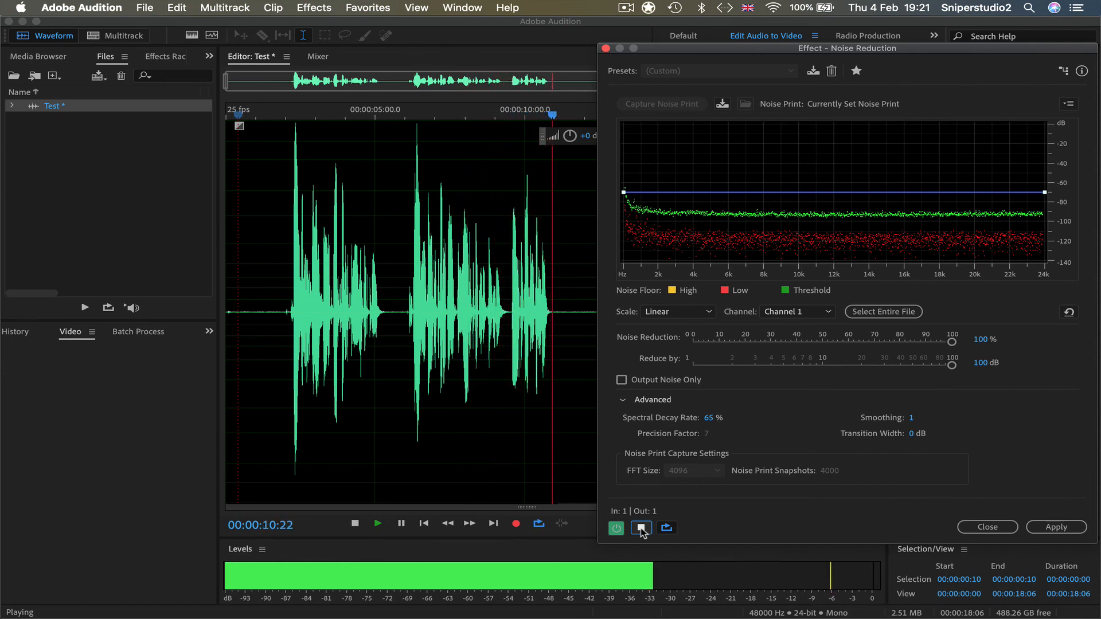
click(641, 527)
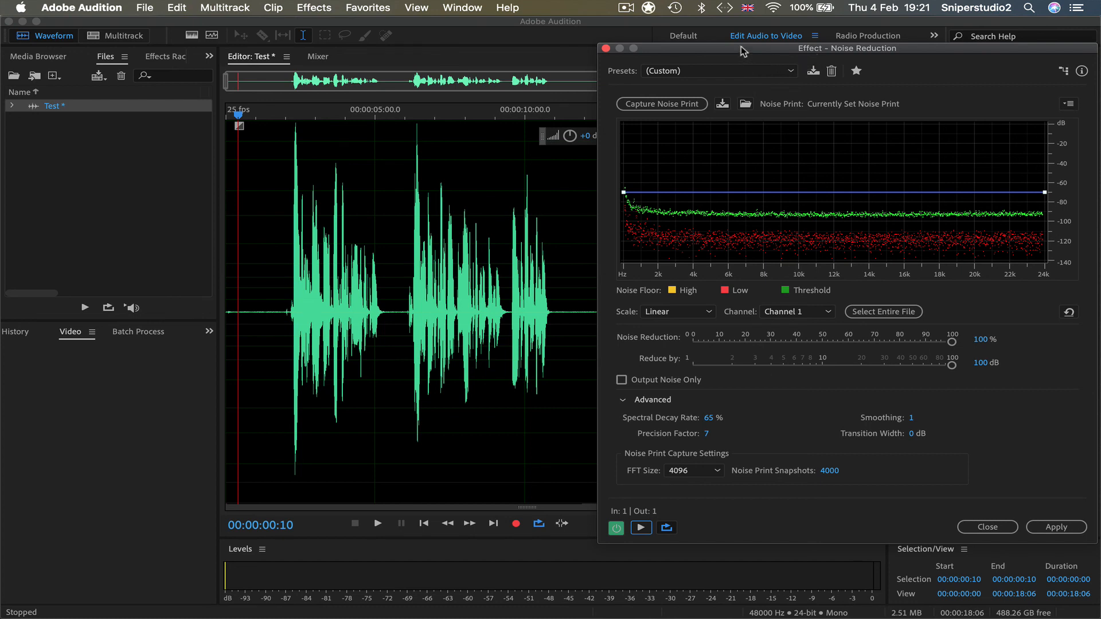
Apply the noise reduction to the recording and play the processed audio from near the start.
click(1056, 527)
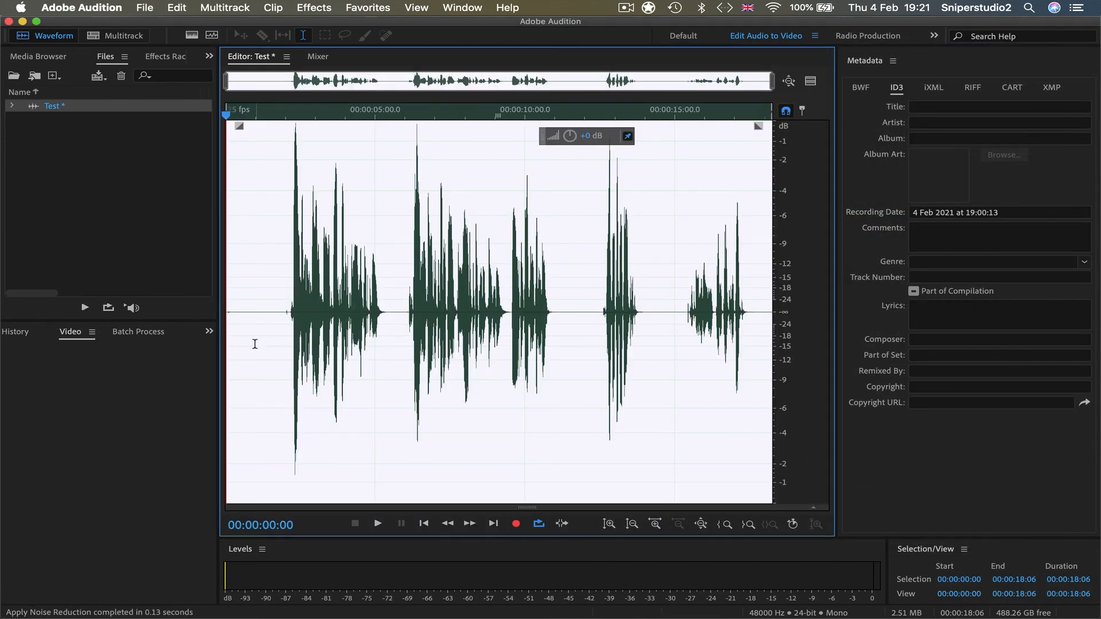
click(232, 307)
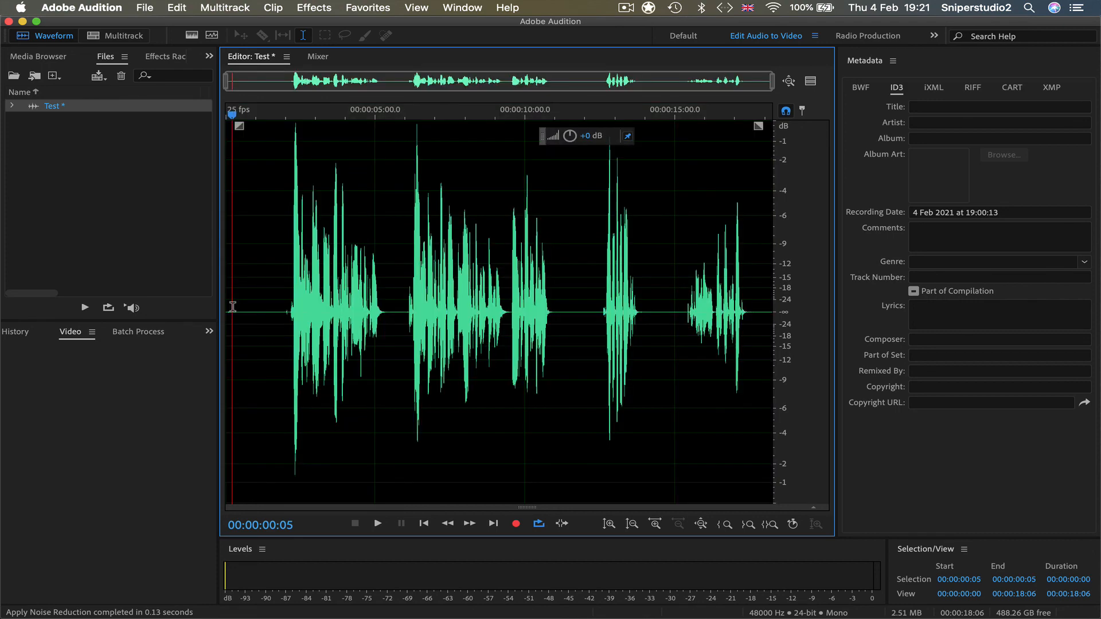
key(space)
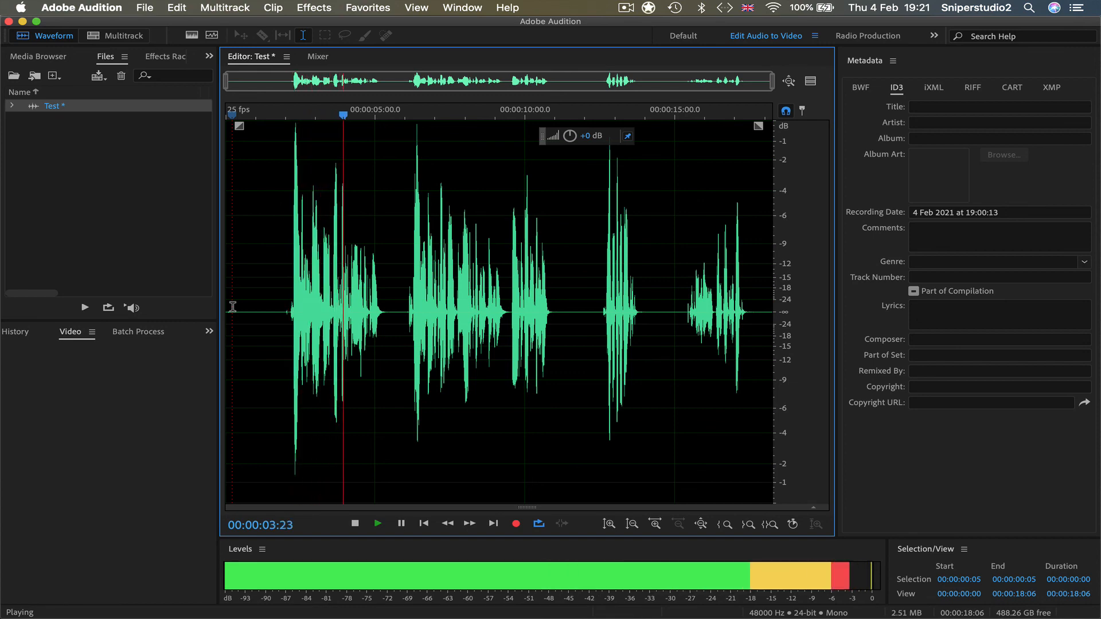
key(space)
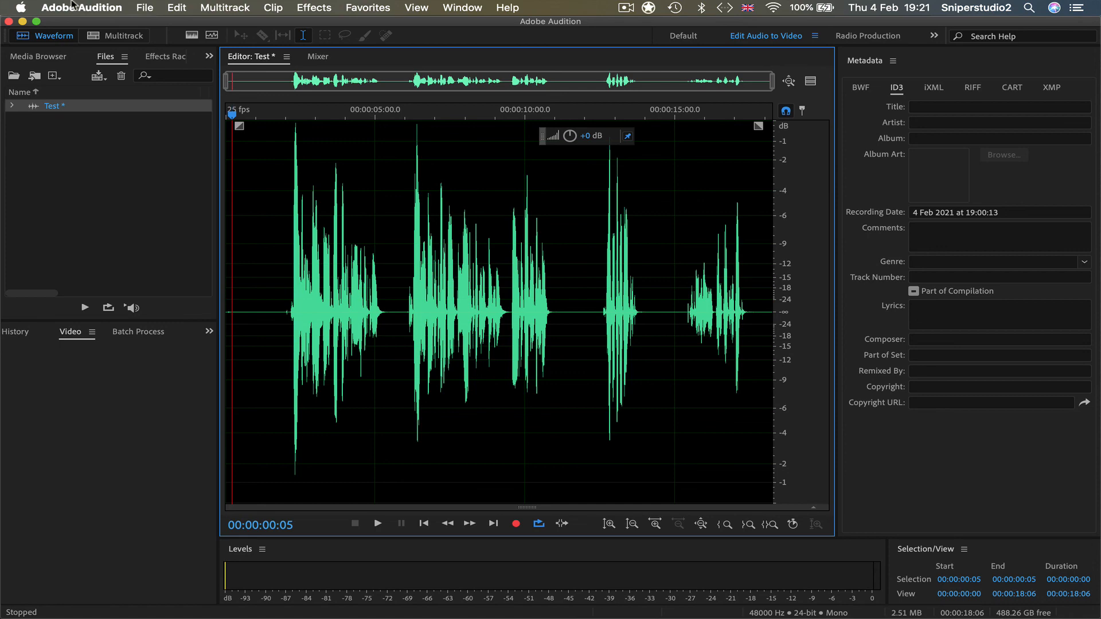
Save the processed recording under the new name Test_2.wav on the Desktop in Wave PCM format.
click(145, 7)
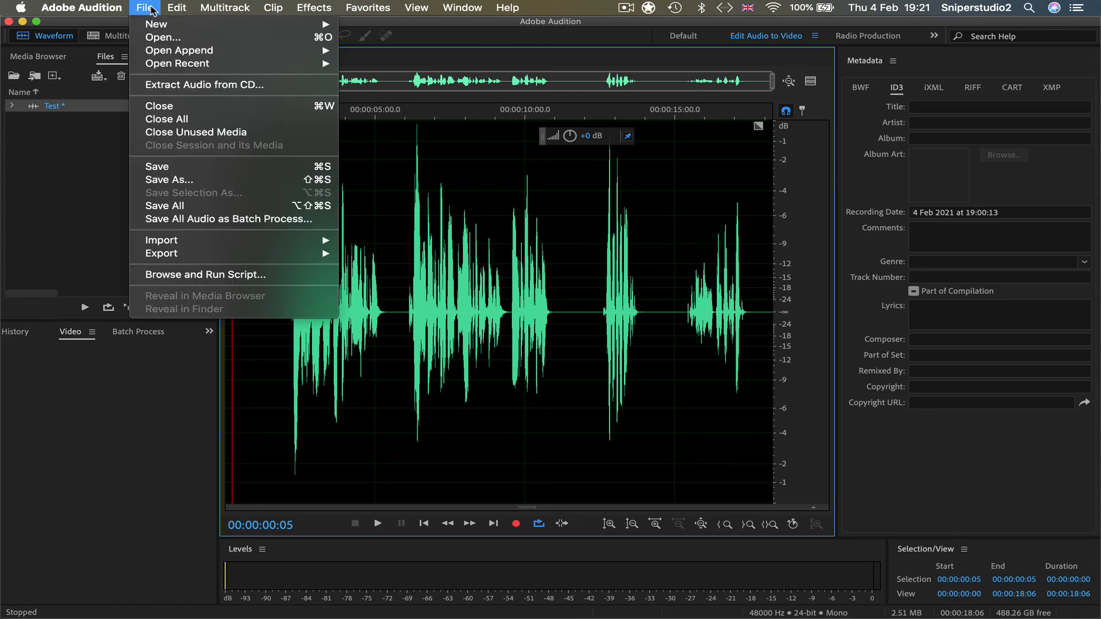
click(198, 181)
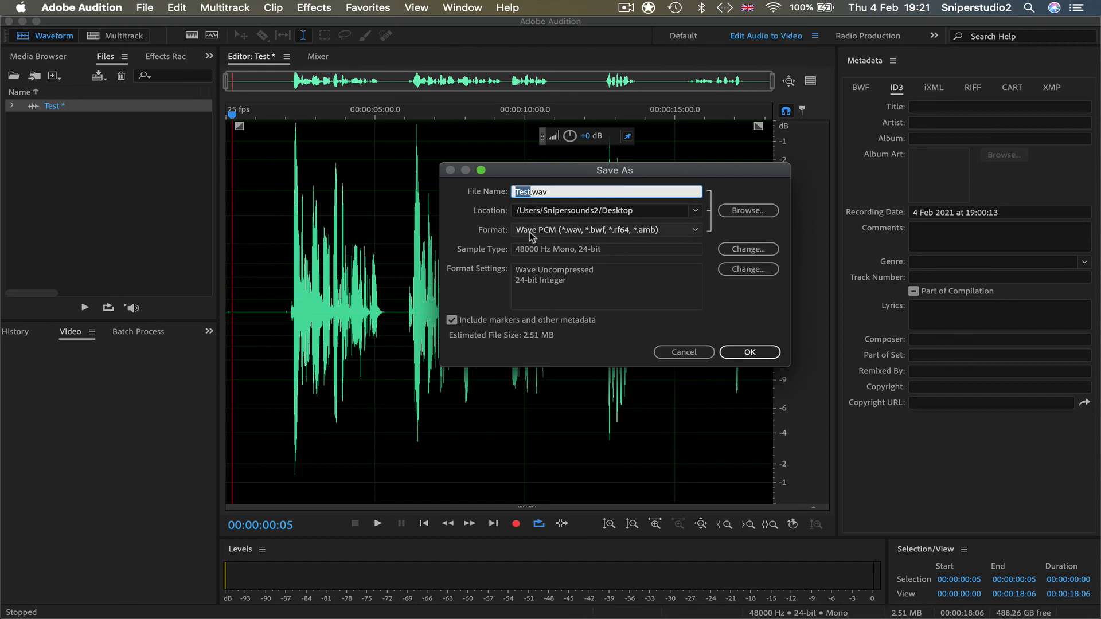
click(527, 191)
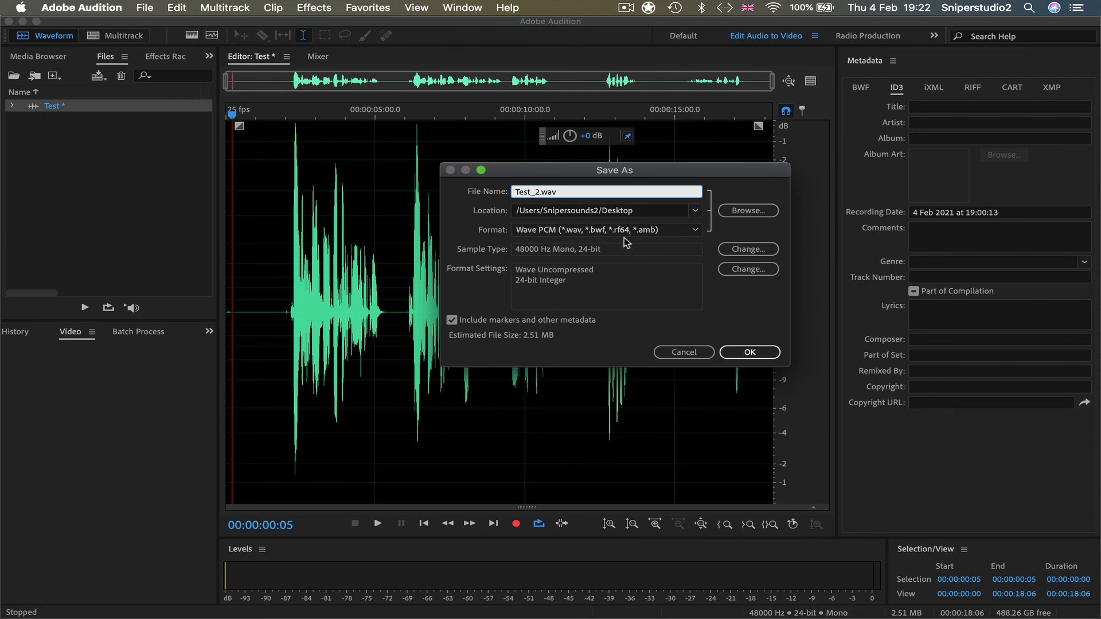
click(750, 352)
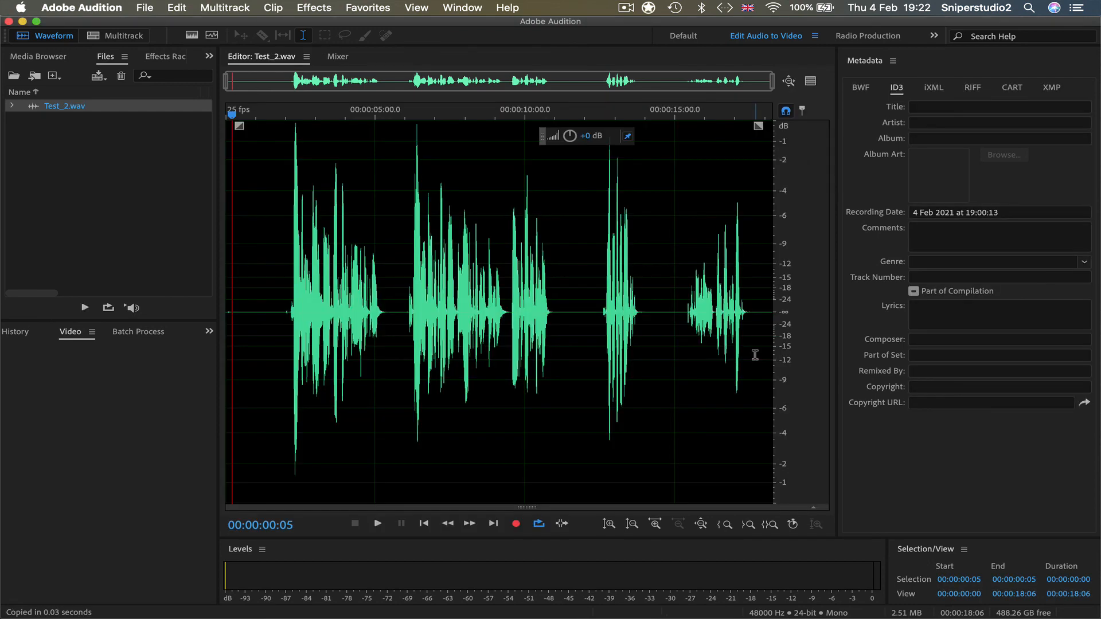